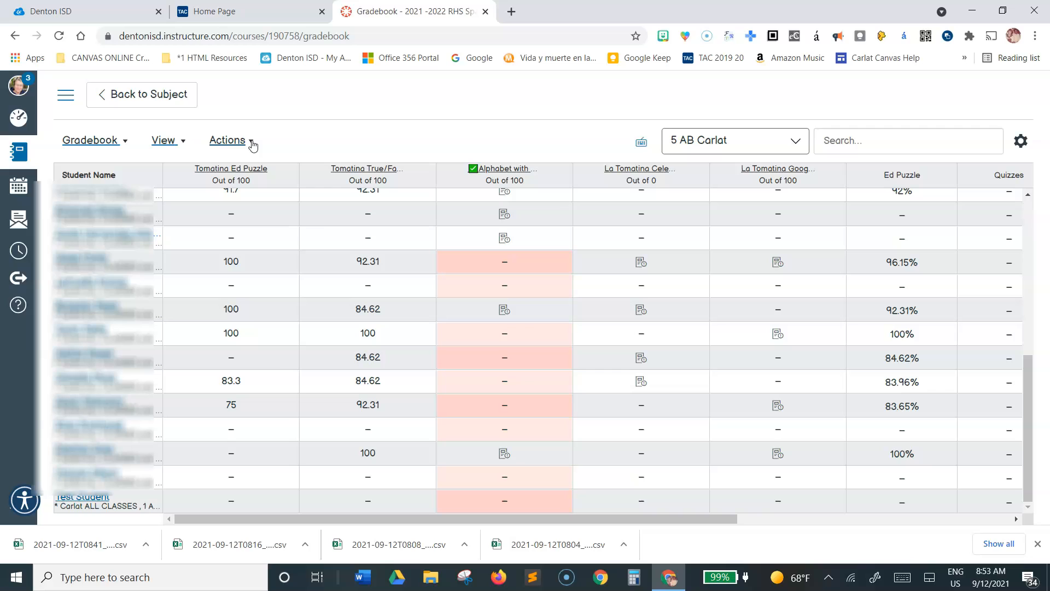
# Step: Export the Canvas gradebook to a CSV file
pyautogui.click(252, 144)
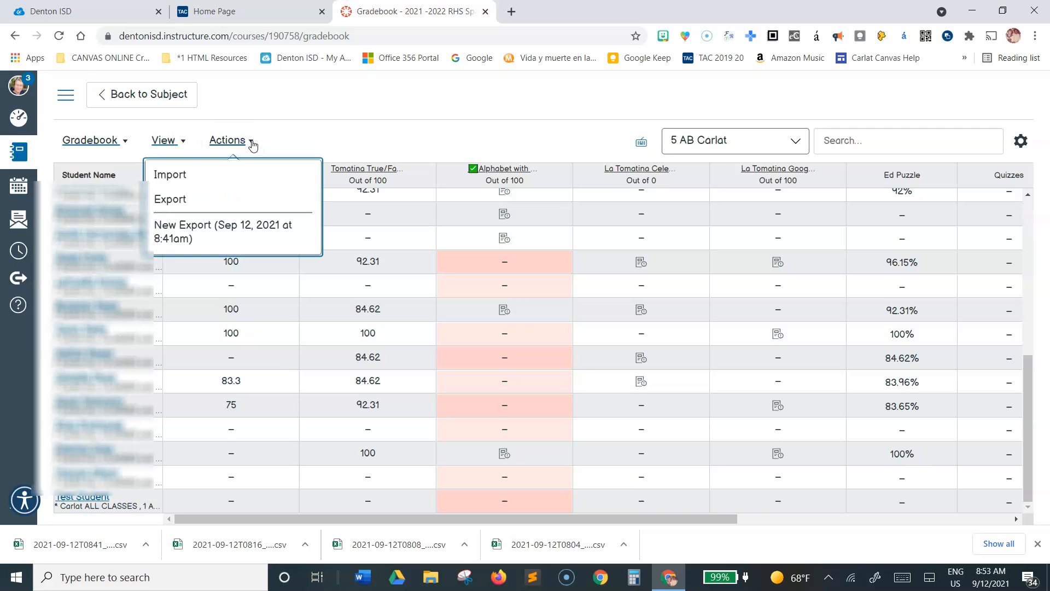
pyautogui.click(174, 203)
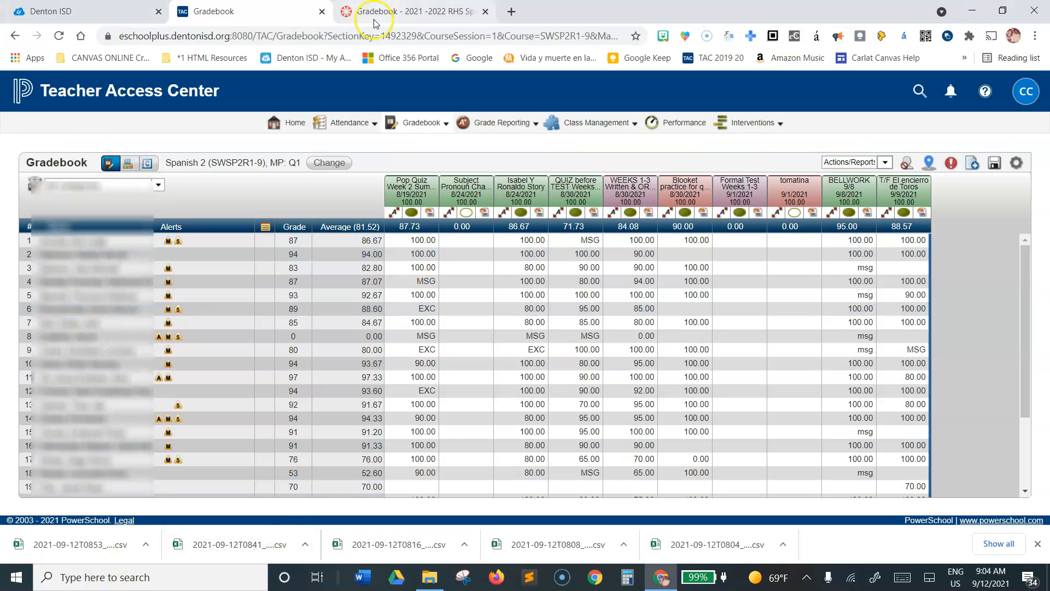
# Step: Switch to File Explorer and open the "isolated teacher" grades spreadsheet from the recent files
pyautogui.moveTo(430, 577)
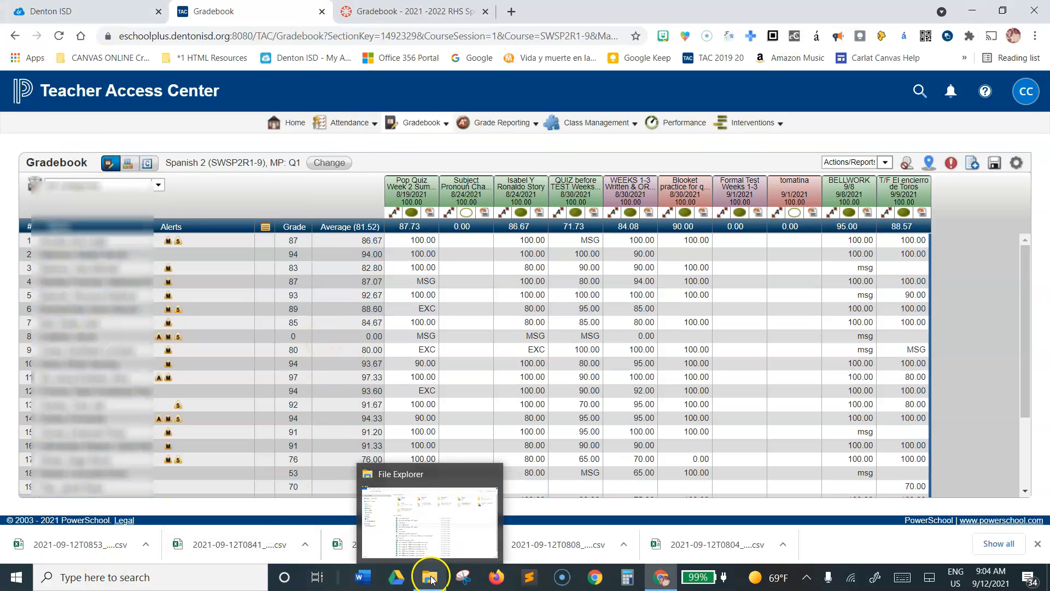
pyautogui.click(424, 527)
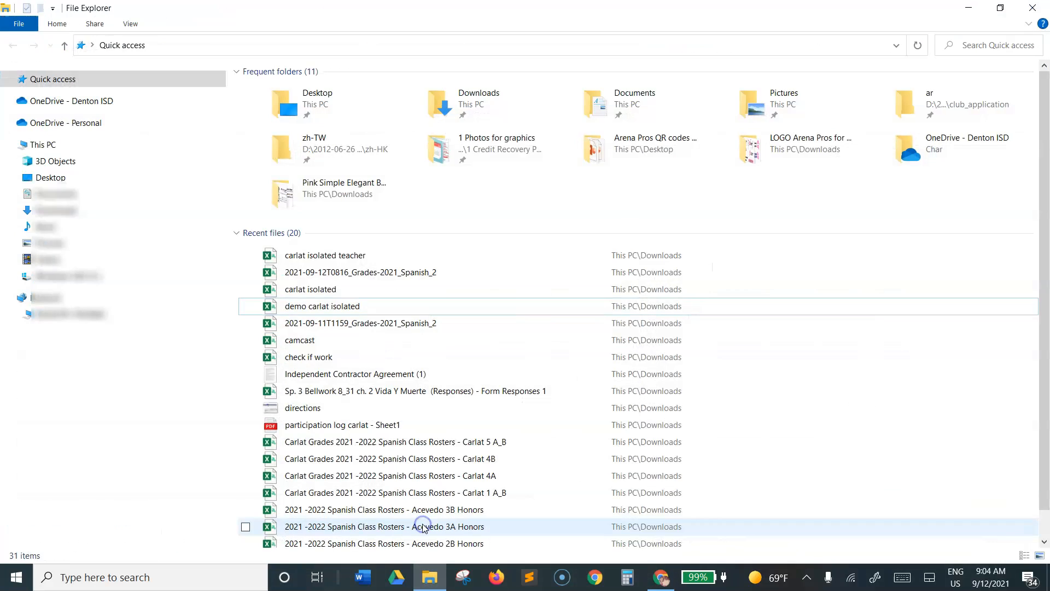
pyautogui.click(318, 257)
pyautogui.rightClick(318, 257)
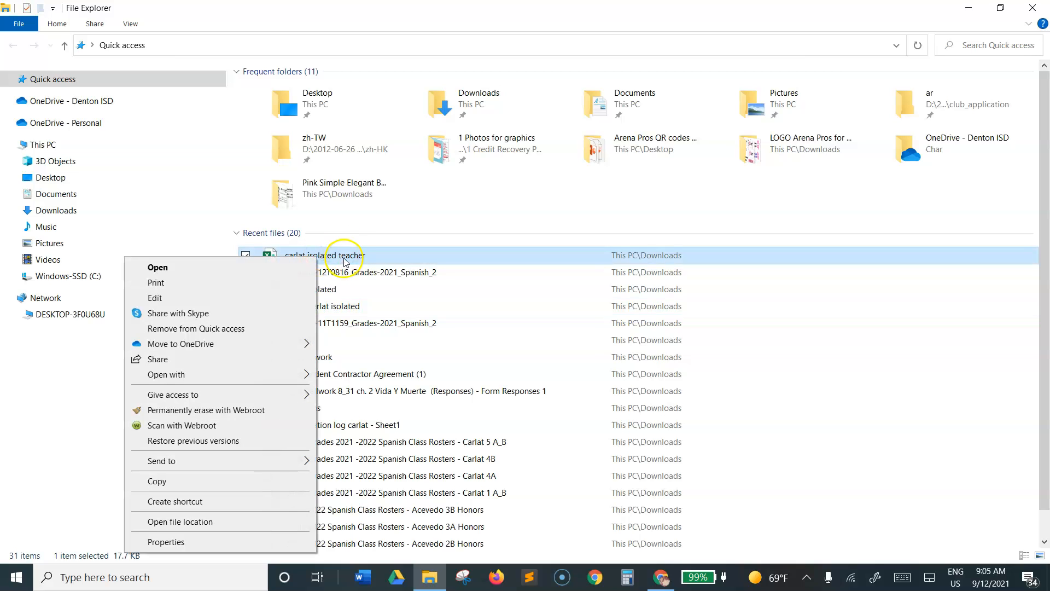
pyautogui.click(345, 257)
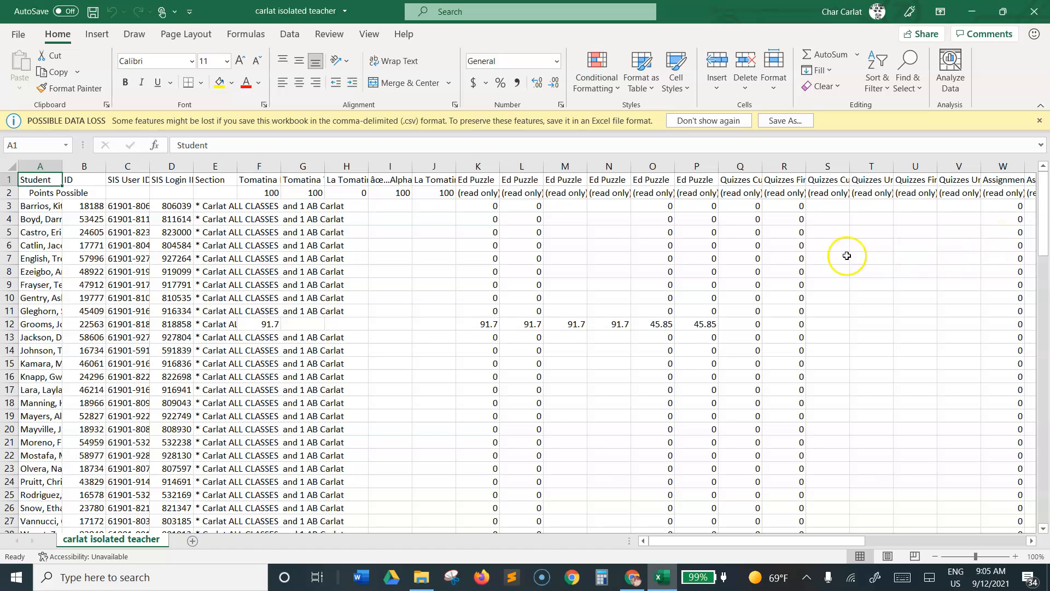
# Step: Delete the Points Possible row beneath the header row of the grades sheet
pyautogui.rightClick(174, 166)
pyautogui.press('Escape')
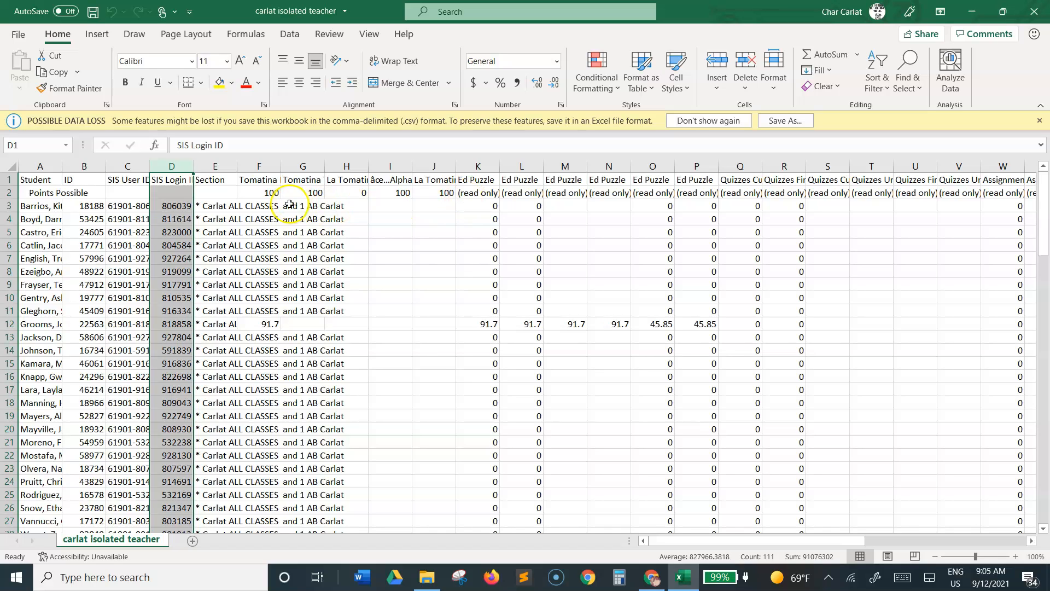
pyautogui.click(8, 193)
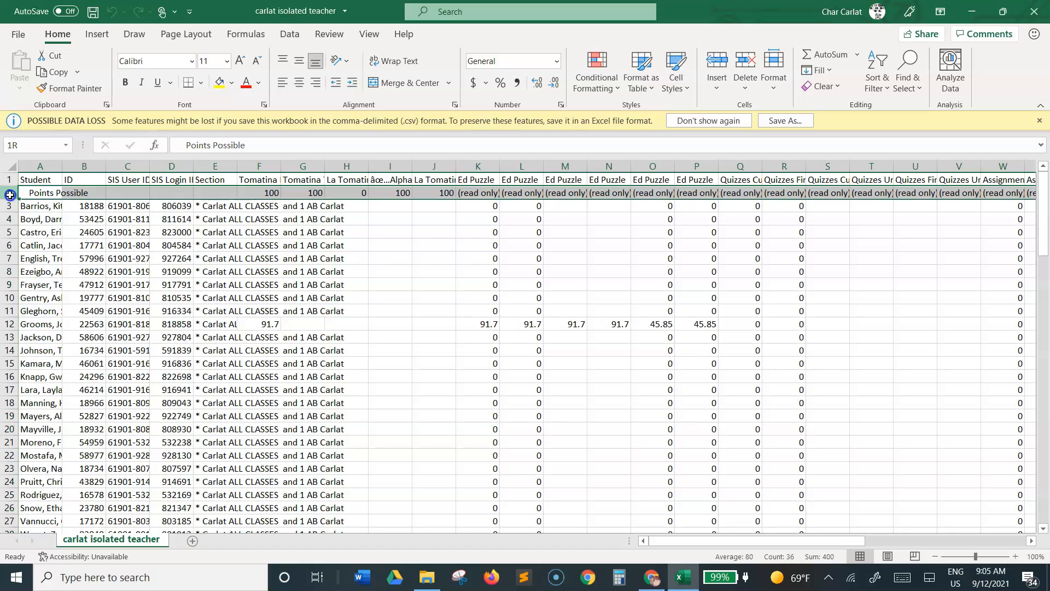
pyautogui.click(9, 192)
pyautogui.rightClick(9, 192)
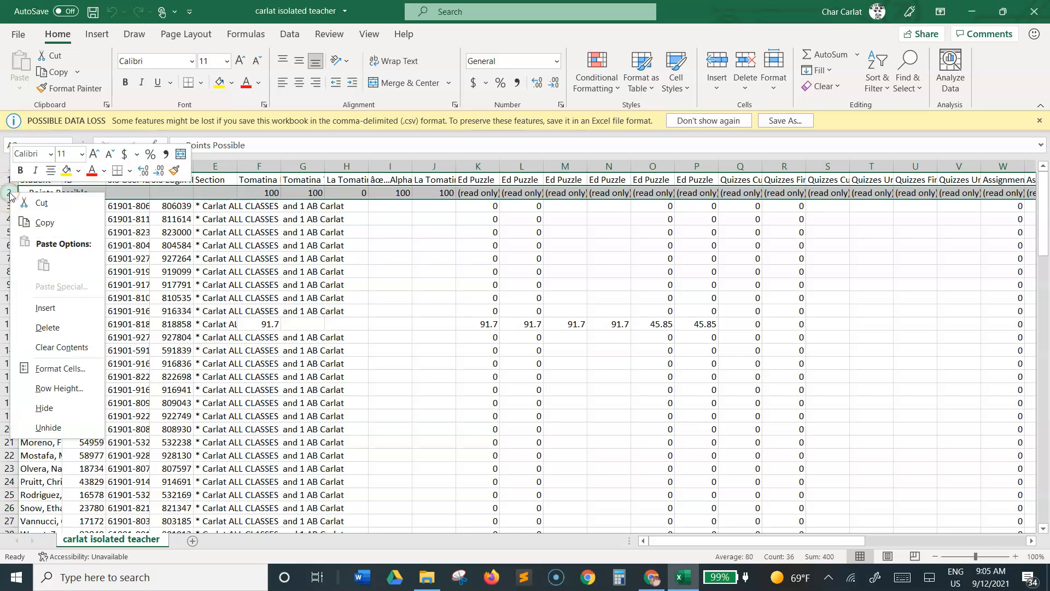
pyautogui.click(9, 192)
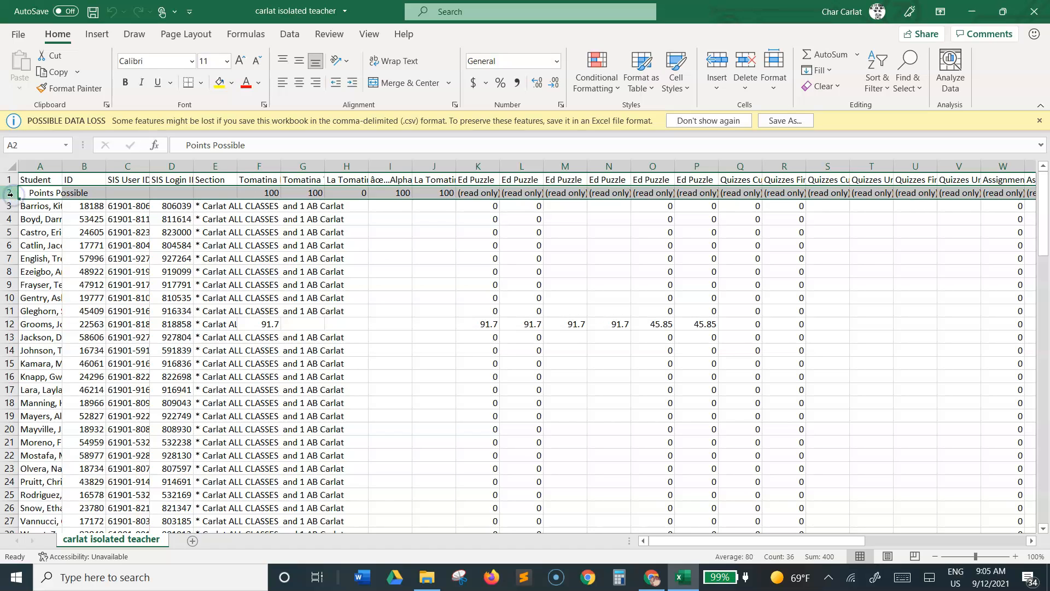
pyautogui.rightClick(10, 193)
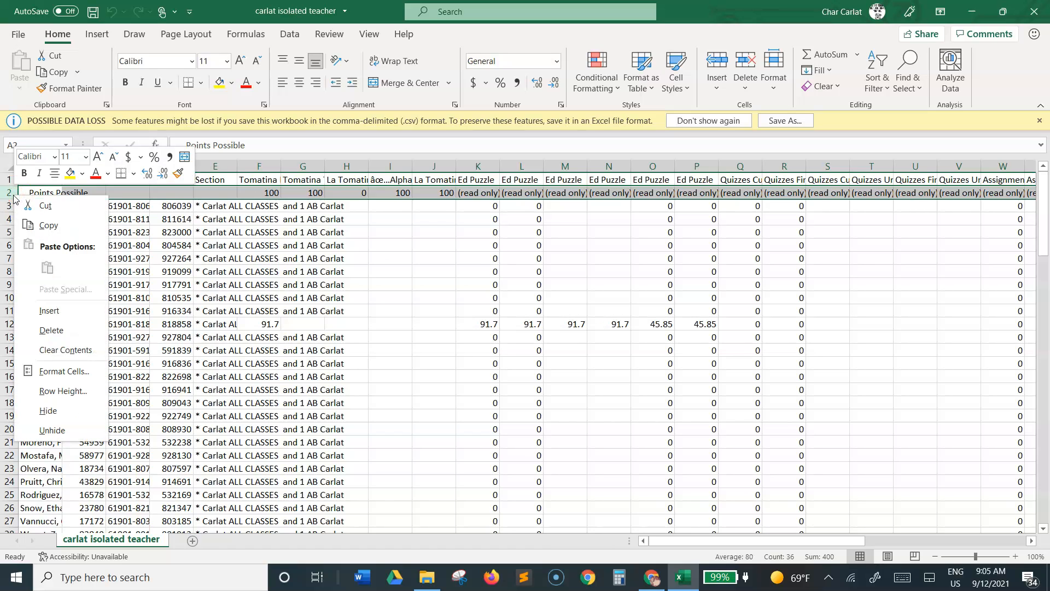
pyautogui.click(56, 331)
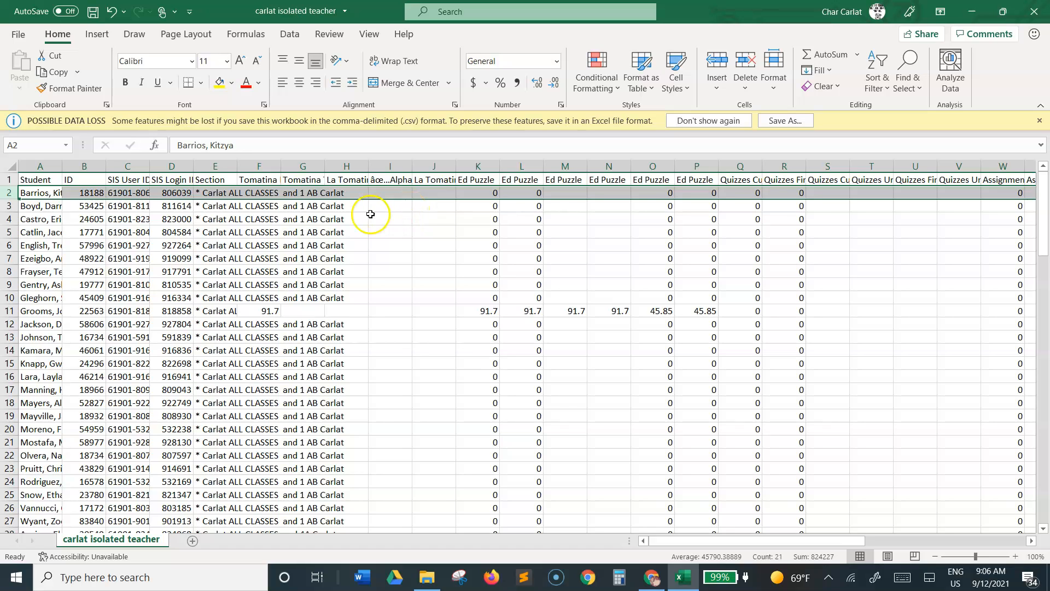
# Step: Delete all data except the SIS Login ID, Tomatina Ed Puzzle and Ed Puzzle Current Points columns, shifting cells left
pyautogui.click(417, 244)
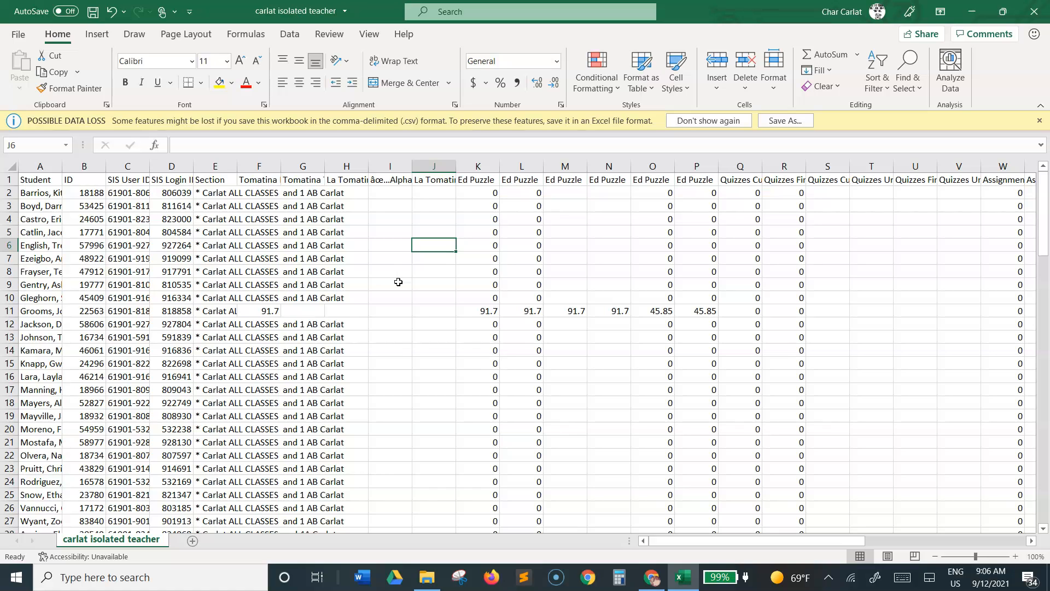
pyautogui.hotkey('ctrl', 'a')
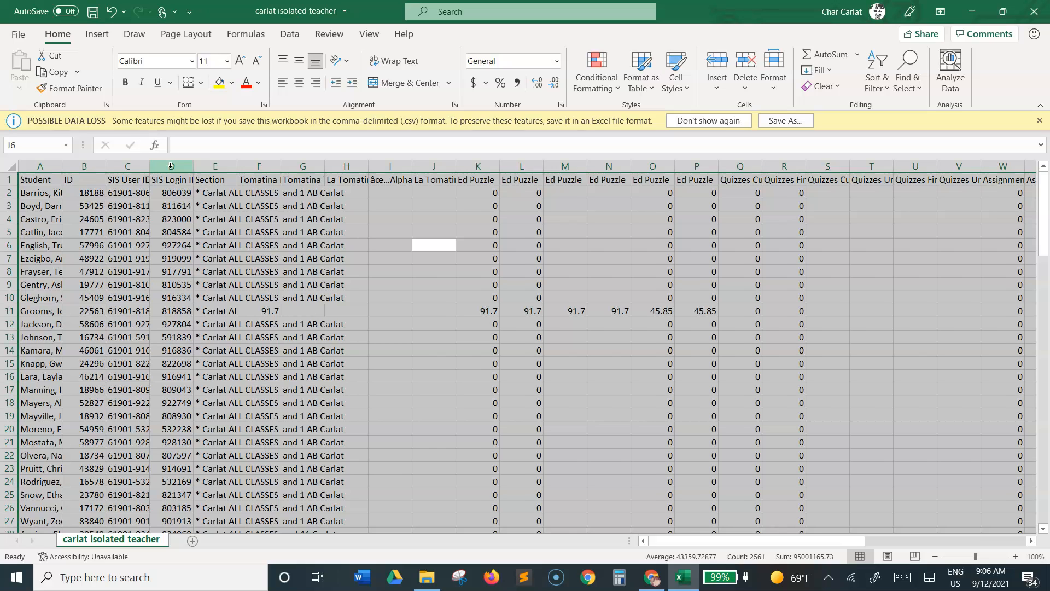
pyautogui.keyDown('ctrl'); pyautogui.click(171, 166); pyautogui.keyUp('ctrl')
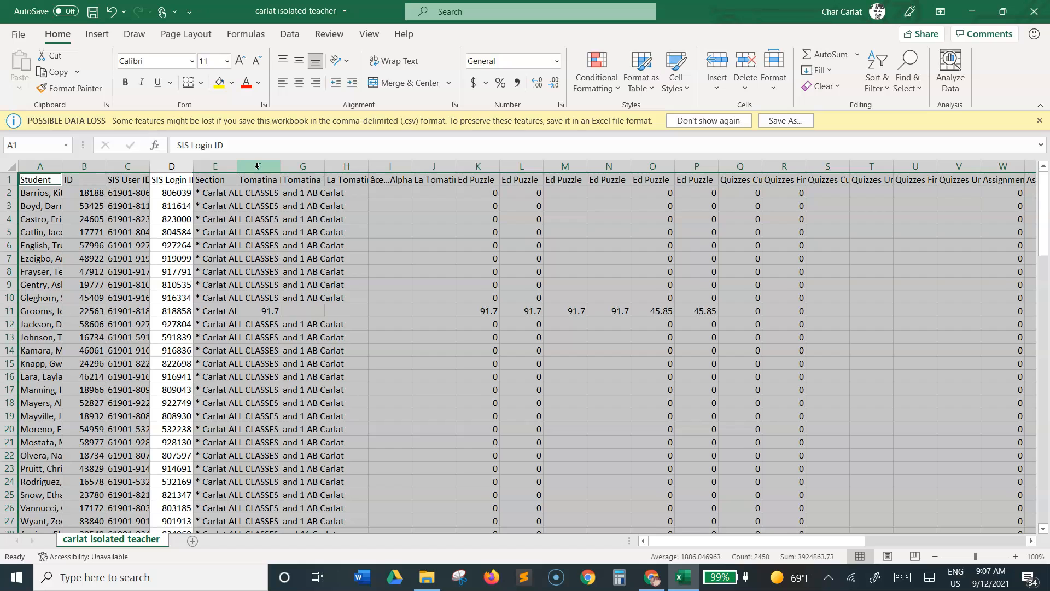
pyautogui.click(258, 167)
pyautogui.keyDown('ctrl'); pyautogui.click(258, 166); pyautogui.keyUp('ctrl')
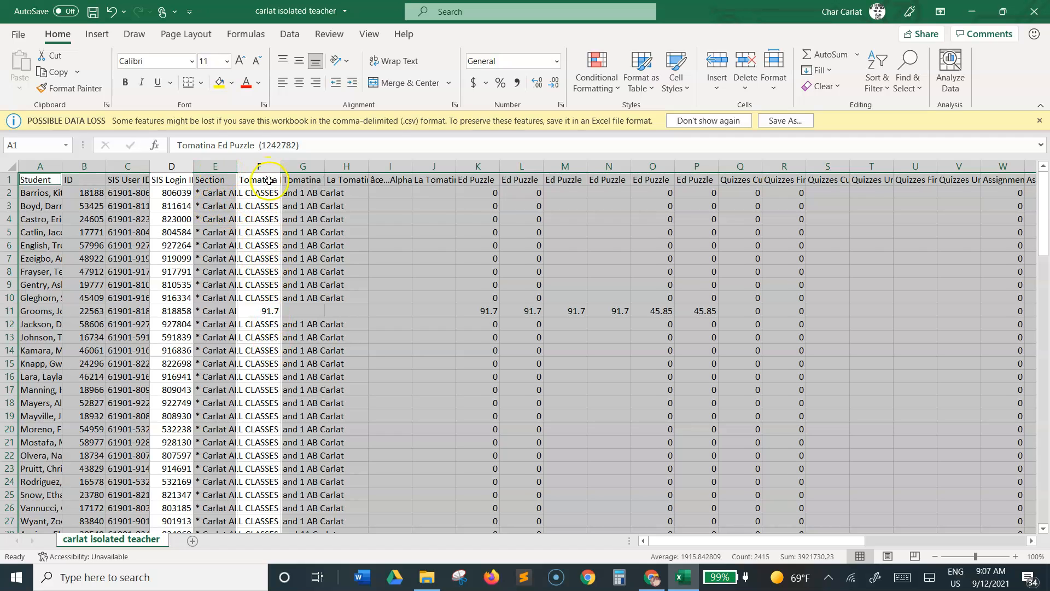
pyautogui.click(263, 161)
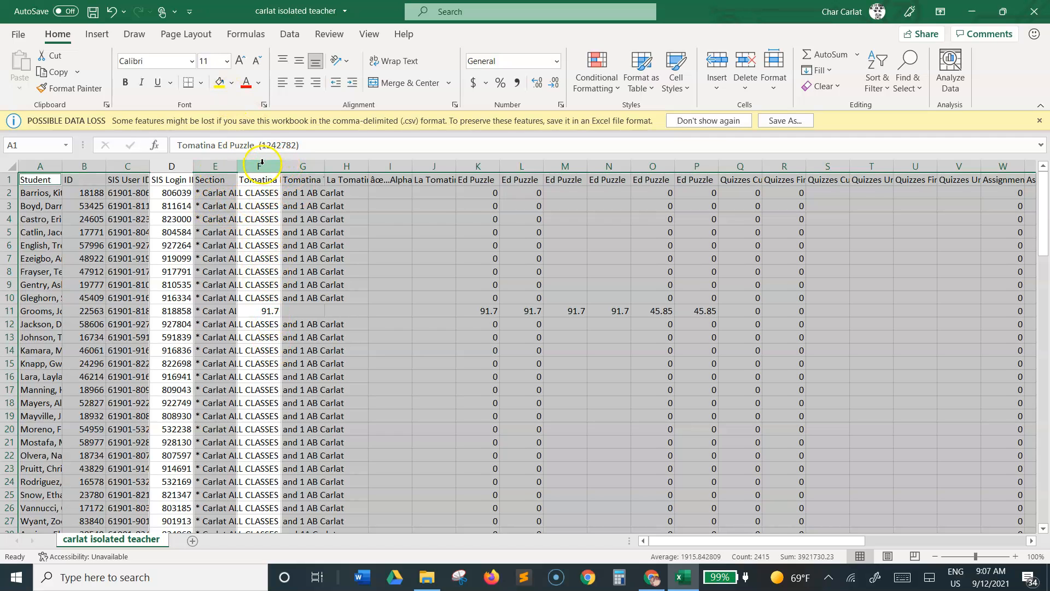
pyautogui.scroll(-20, 274, 328)
pyautogui.scroll(20, 276, 351)
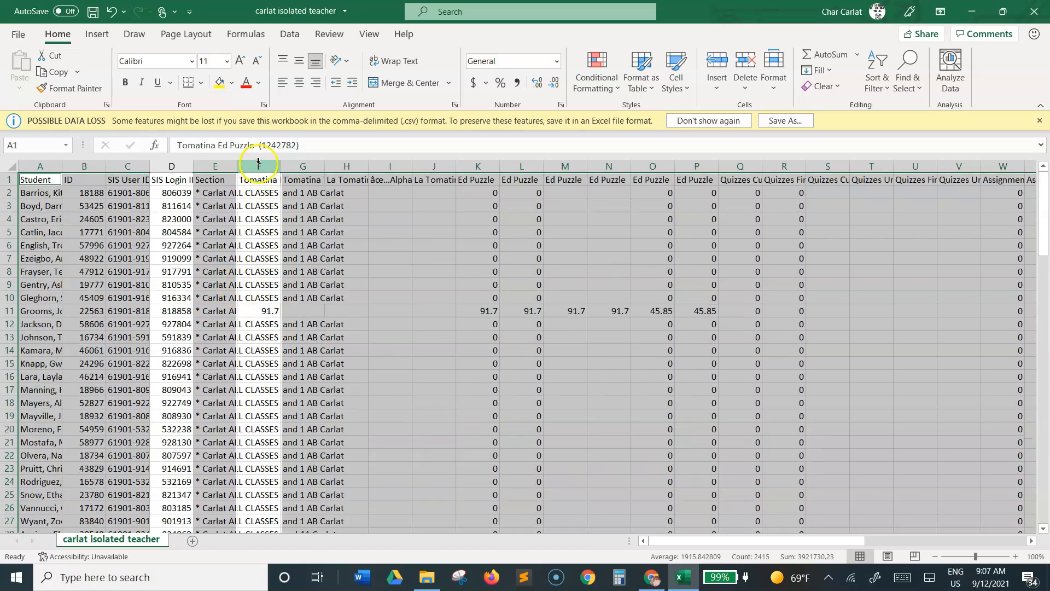
pyautogui.click(486, 165)
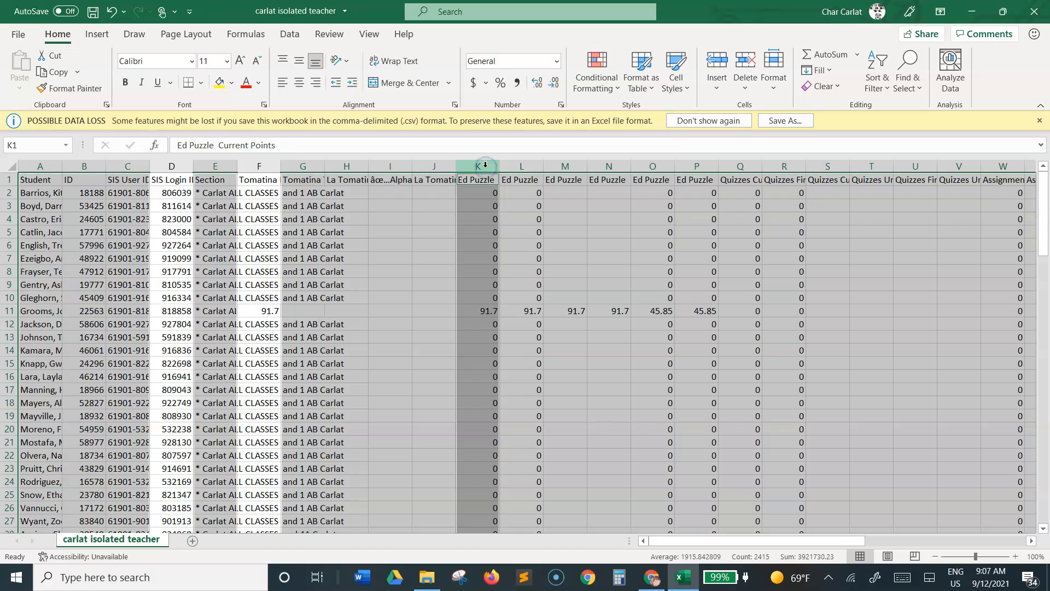
pyautogui.keyDown('ctrl'); pyautogui.click(486, 164); pyautogui.keyUp('ctrl')
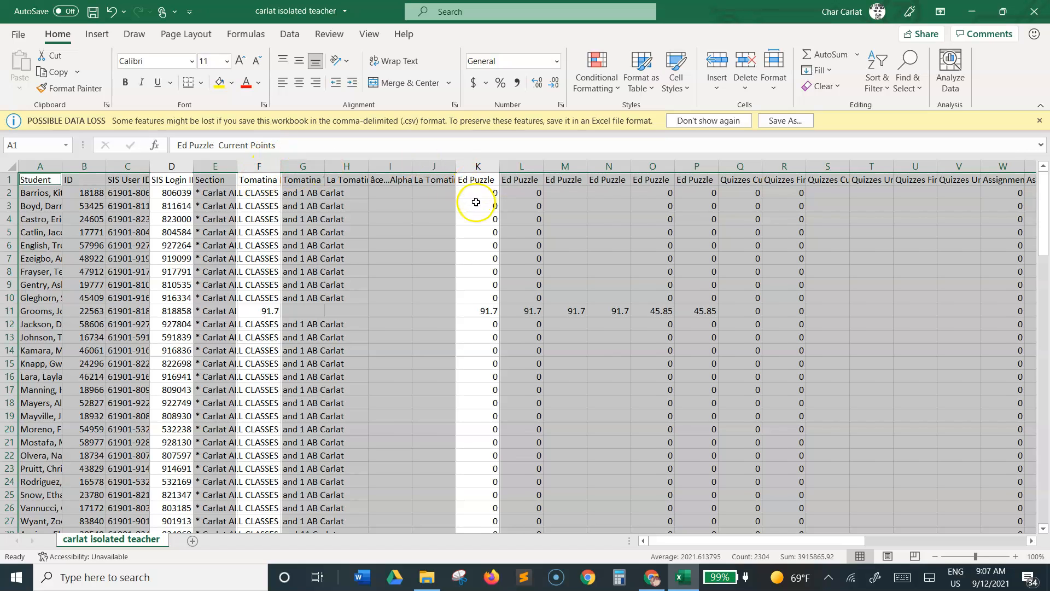
pyautogui.rightClick(372, 230)
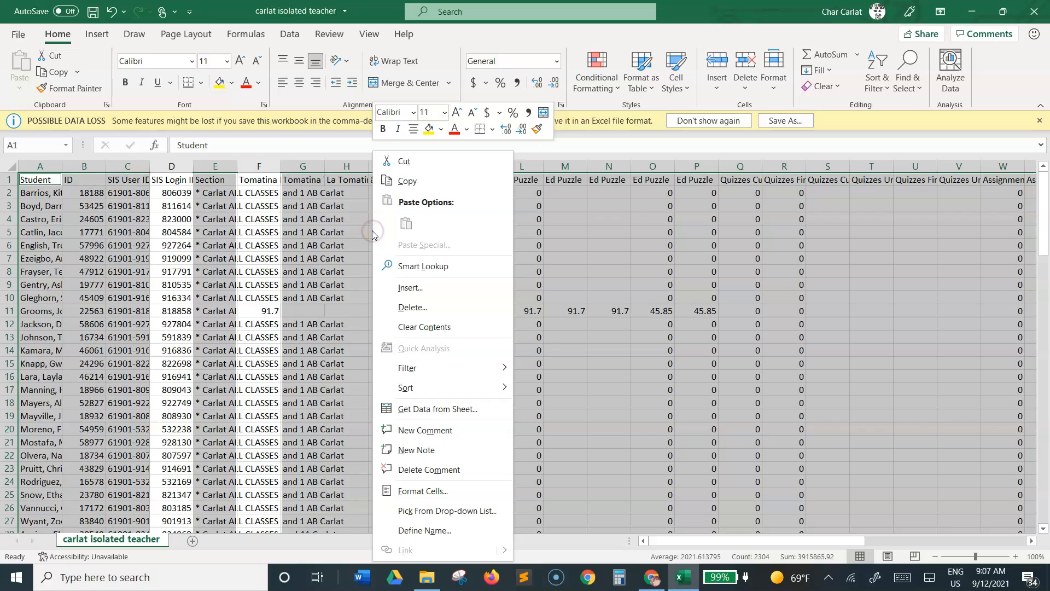
pyautogui.click(422, 308)
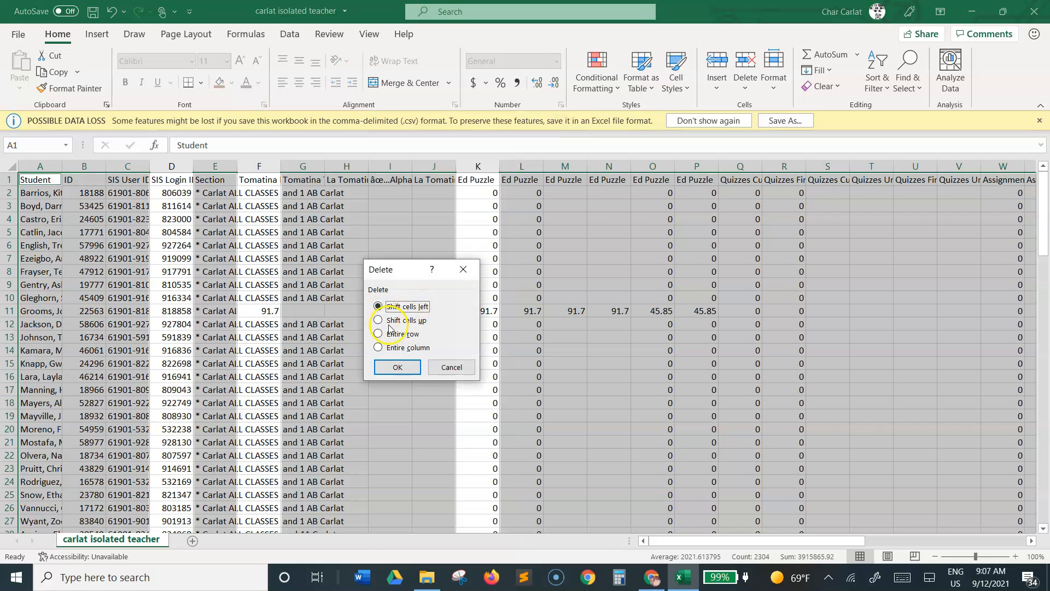
pyautogui.click(396, 367)
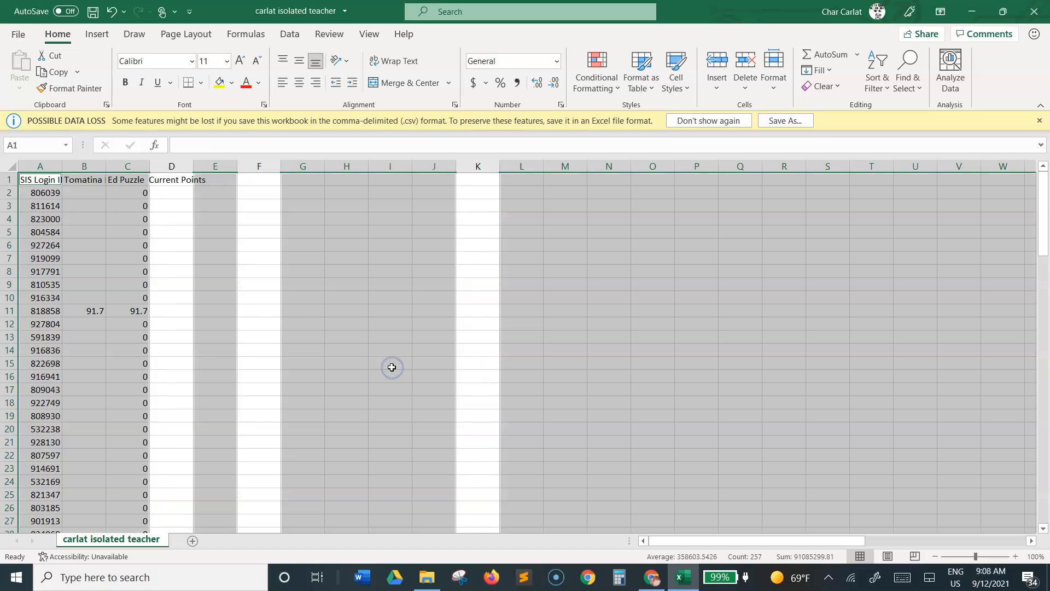
pyautogui.click(126, 194)
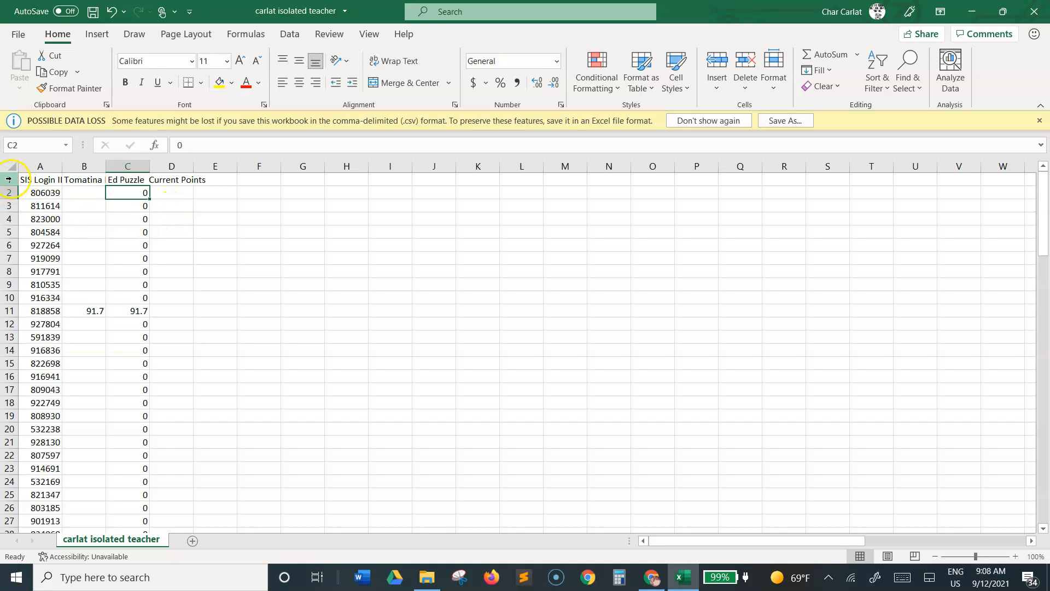
# Step: Freeze the top row of the grades sheet so the column headers stay visible
pyautogui.scroll(-20, 125, 252)
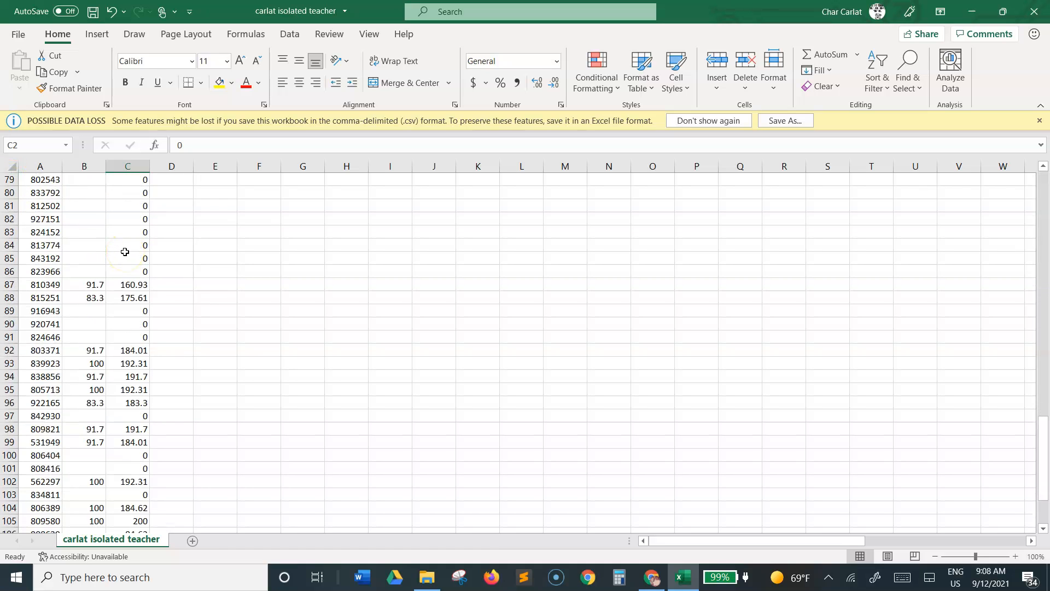
pyautogui.scroll(-15, 124, 252)
pyautogui.scroll(20, 123, 252)
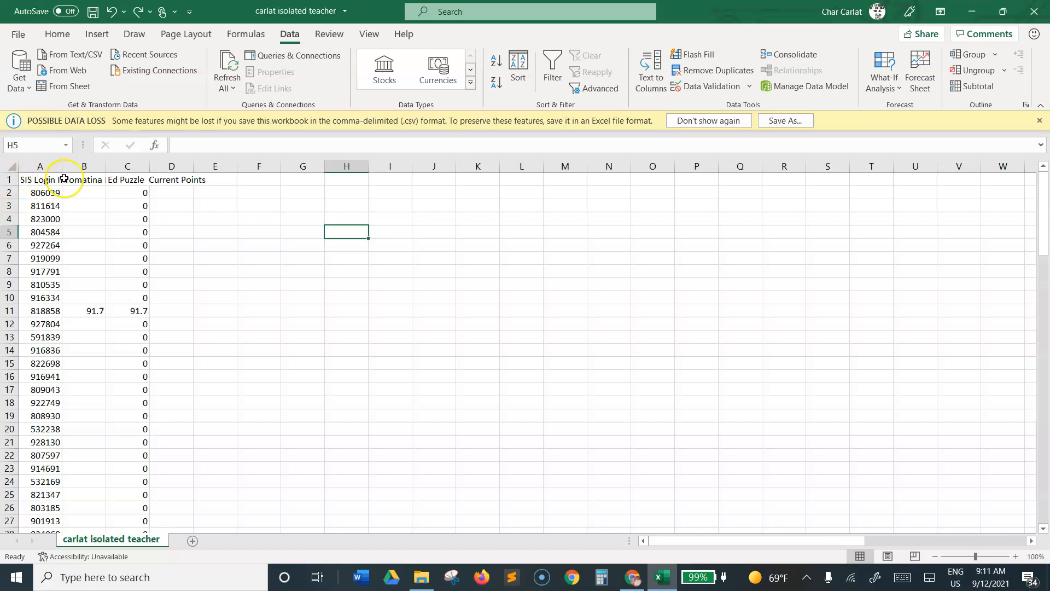
pyautogui.click(9, 179)
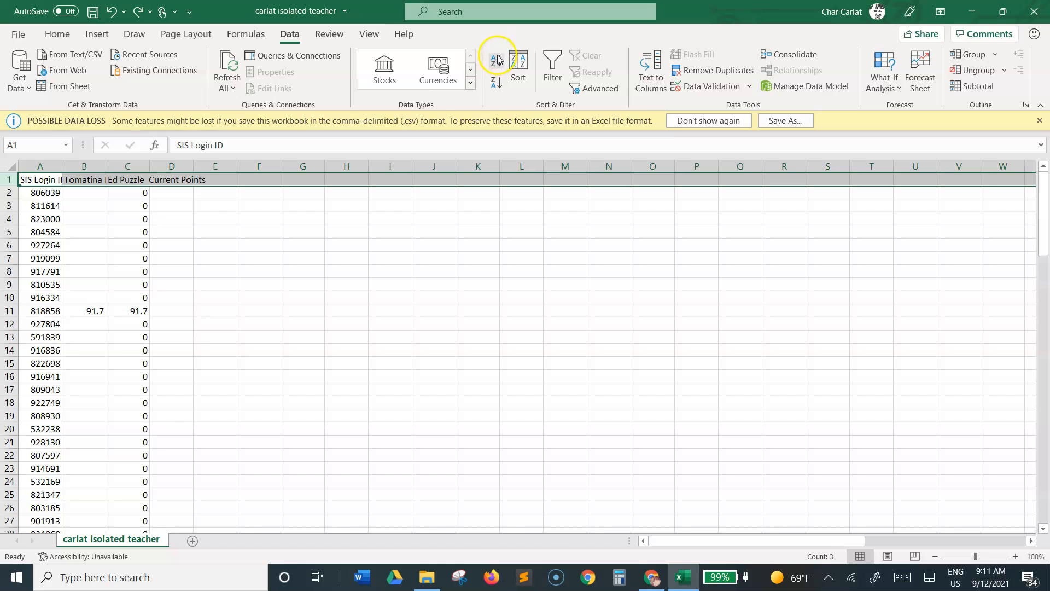
pyautogui.click(371, 36)
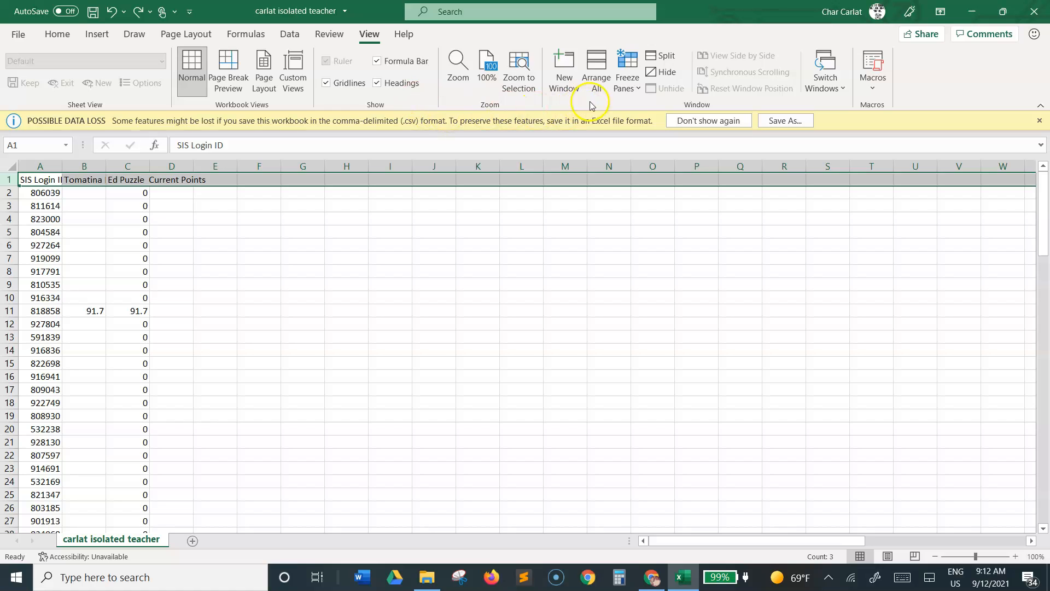
pyautogui.click(635, 90)
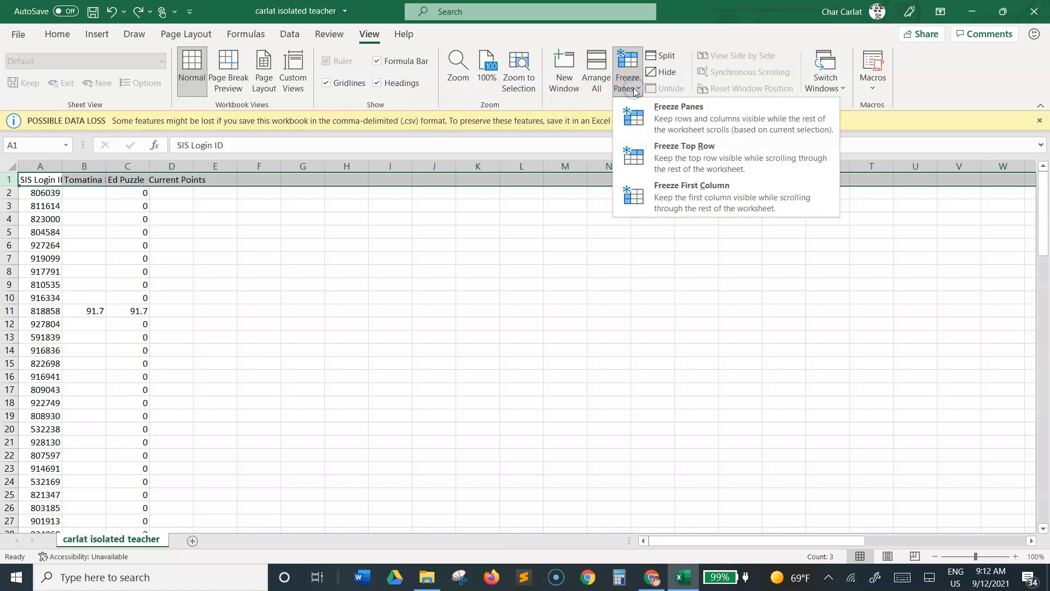
pyautogui.click(684, 161)
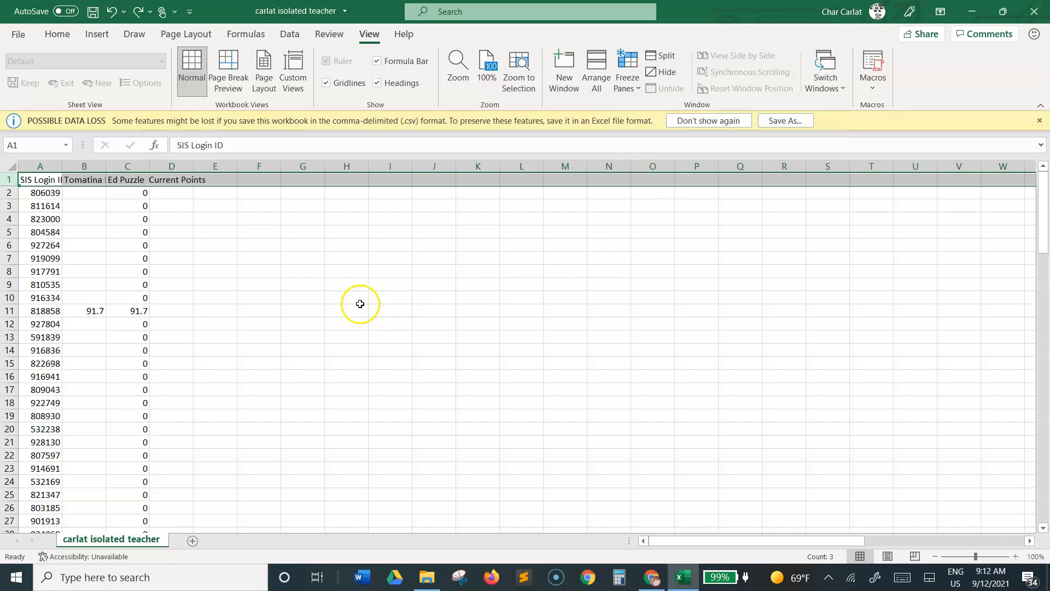
pyautogui.click(304, 282)
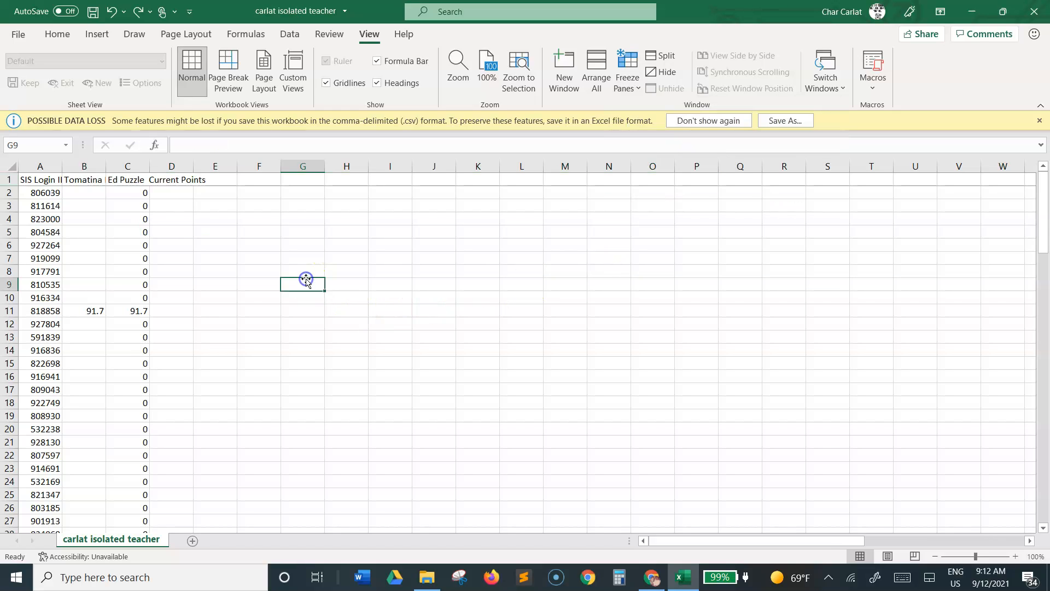
# Step: Sort the sheet by the Tomatina Ed Puzzle column in ascending order, expanding the selection to the adjacent data
pyautogui.click(81, 166)
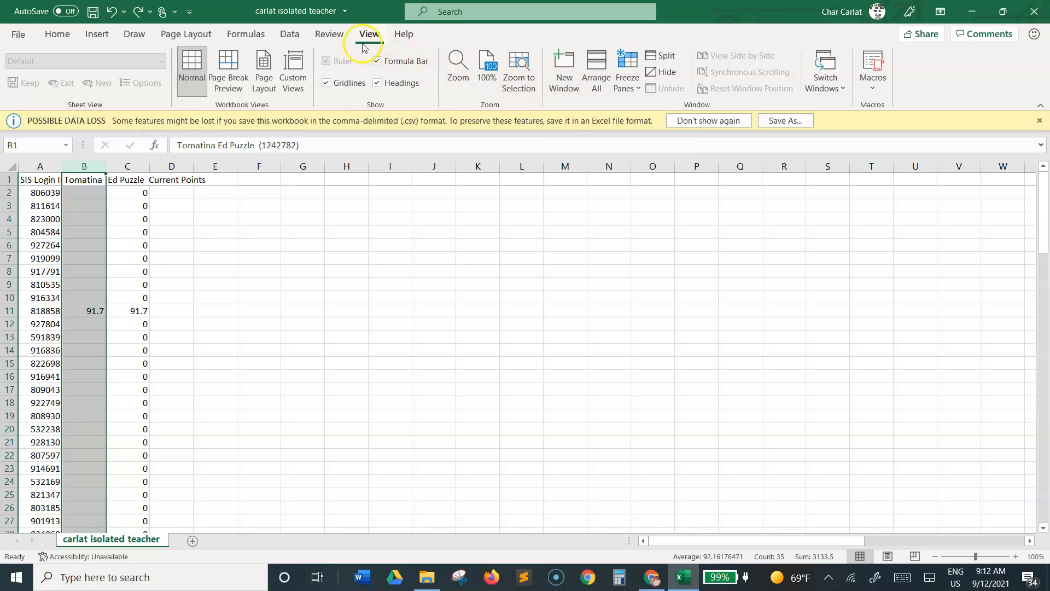
pyautogui.click(290, 36)
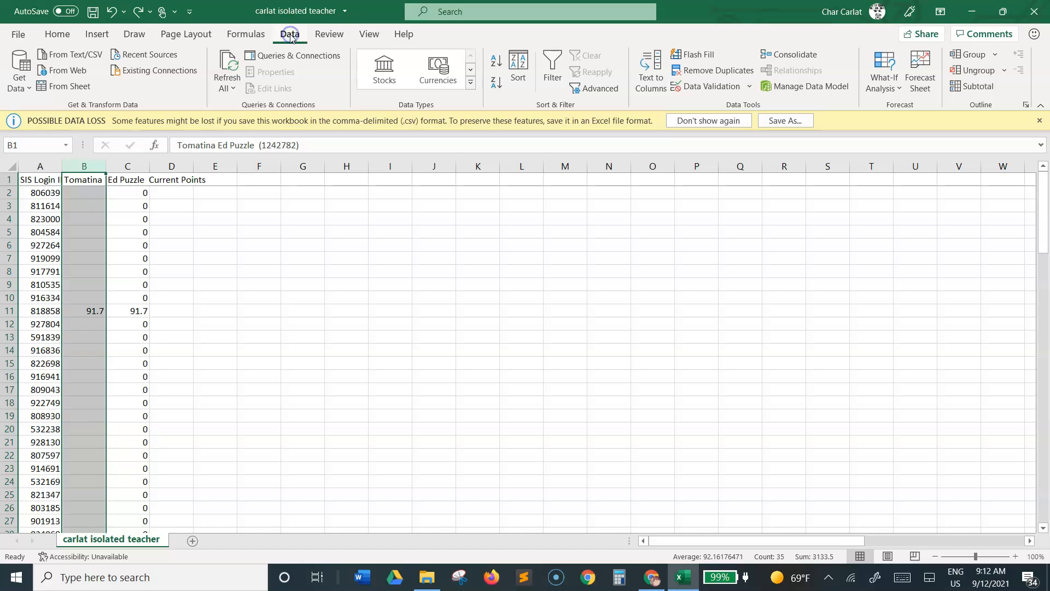
pyautogui.click(497, 63)
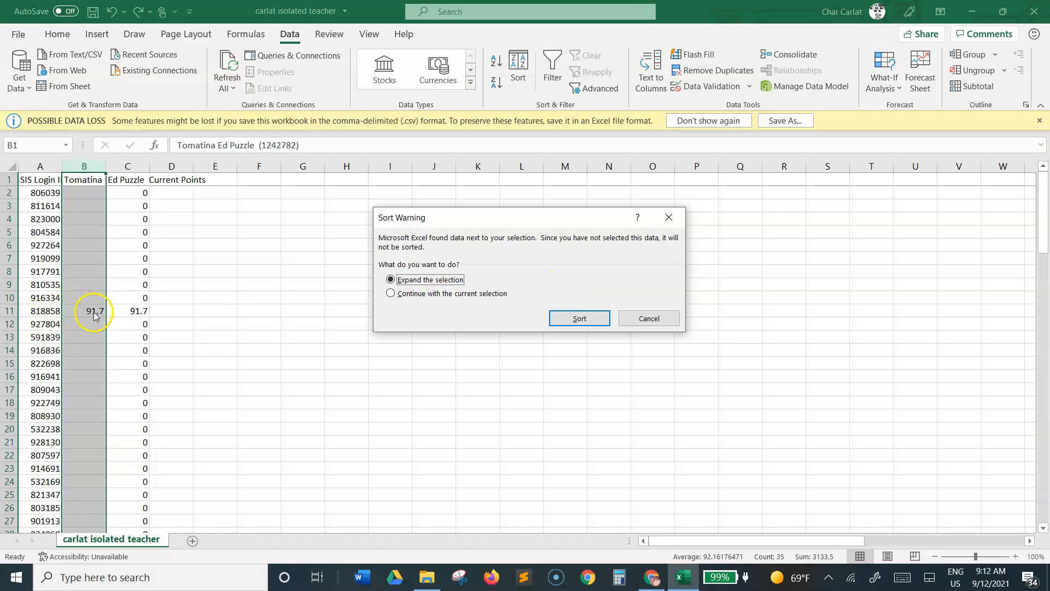
pyautogui.click(592, 320)
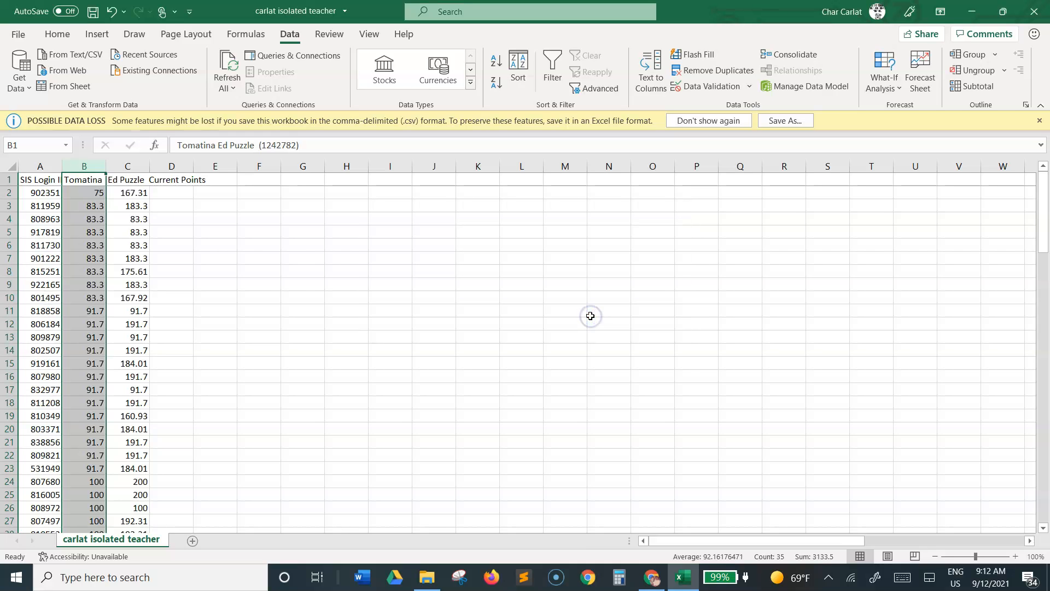
# Step: Enter "msg" in the first blank Tomatina Ed Puzzle cell, B36, and fill it down through the last student row
pyautogui.scroll(-2, 49, 249)
pyautogui.scroll(-10, 48, 249)
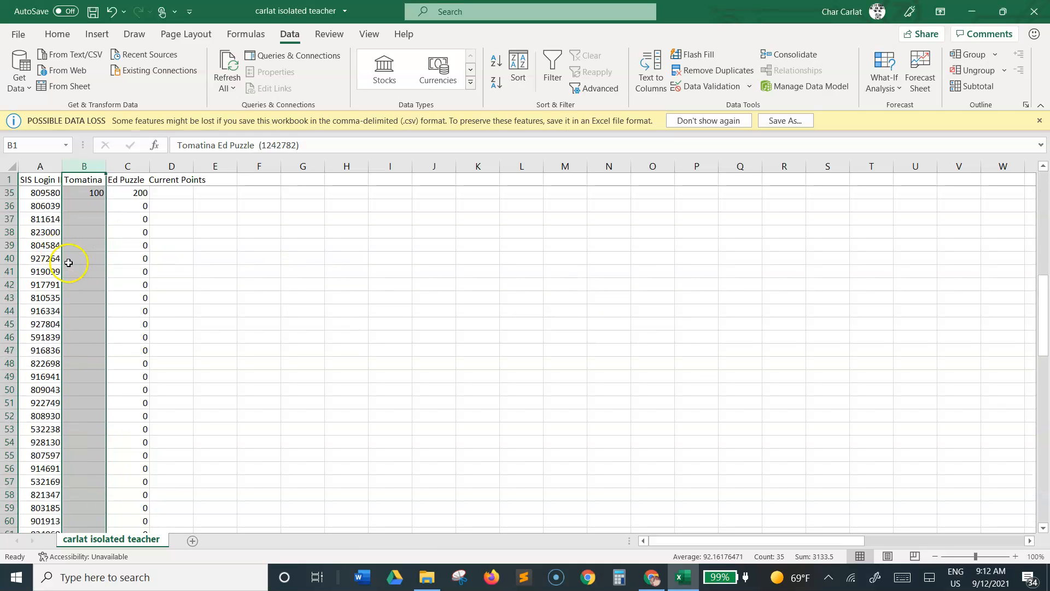
pyautogui.scroll(3, 70, 263)
pyautogui.click(89, 323)
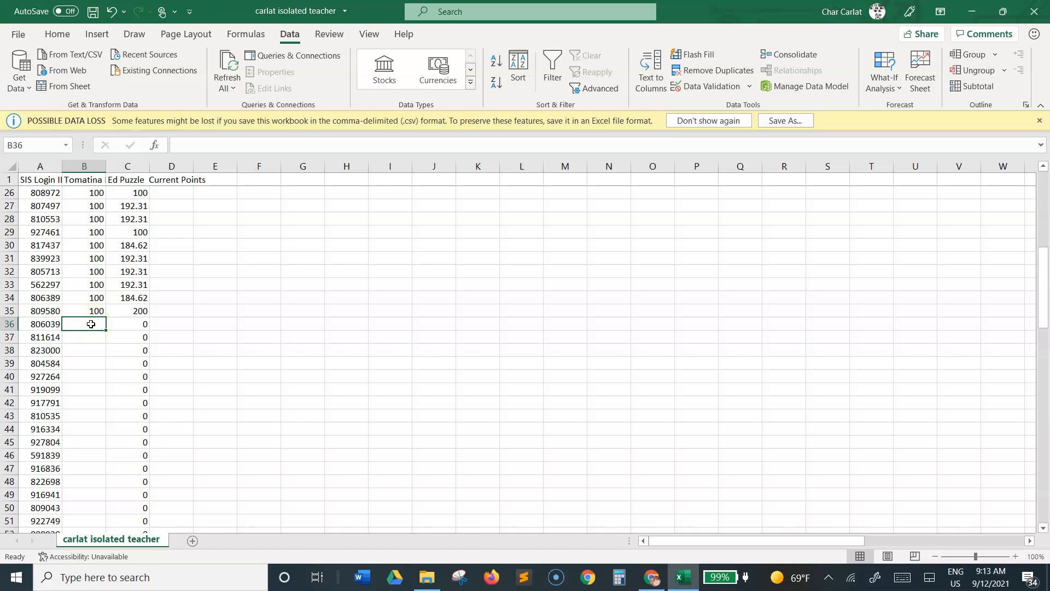
pyautogui.write('msg')
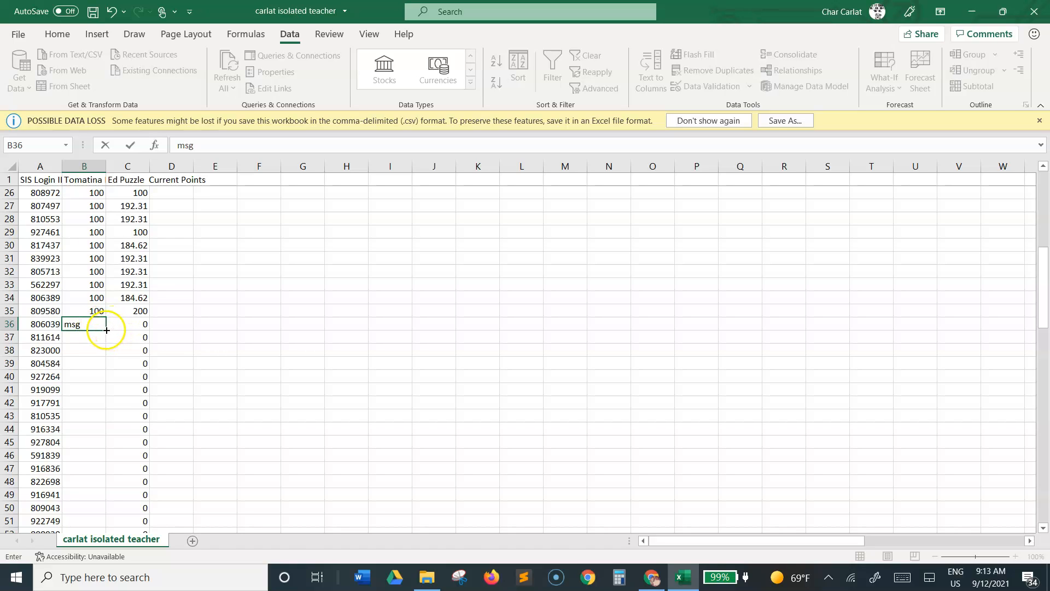
pyautogui.moveTo(108, 331); pyautogui.dragTo(109, 517)
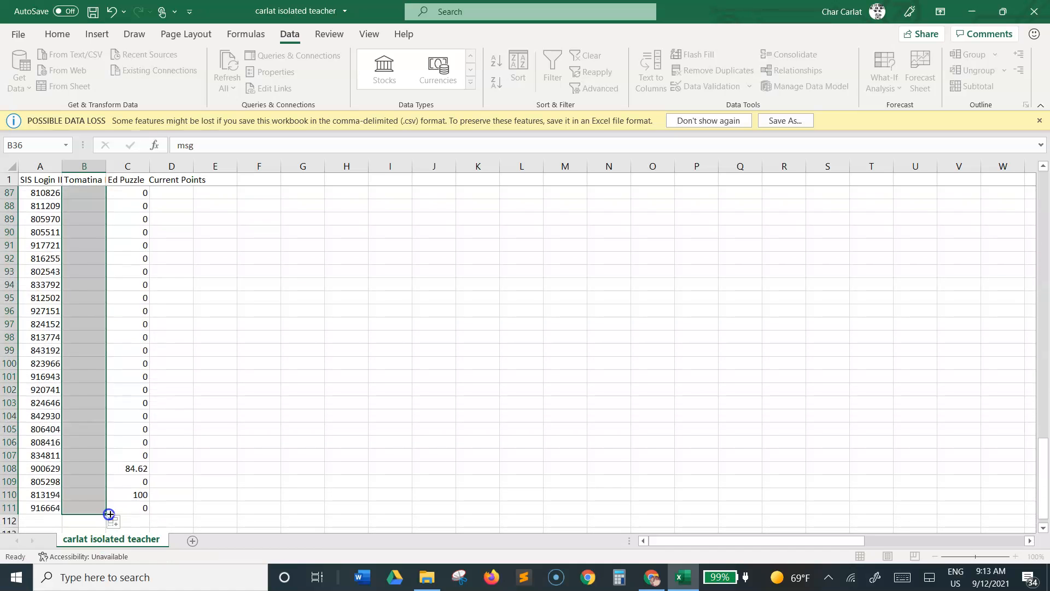
pyautogui.click(204, 351)
pyautogui.scroll(20, 204, 352)
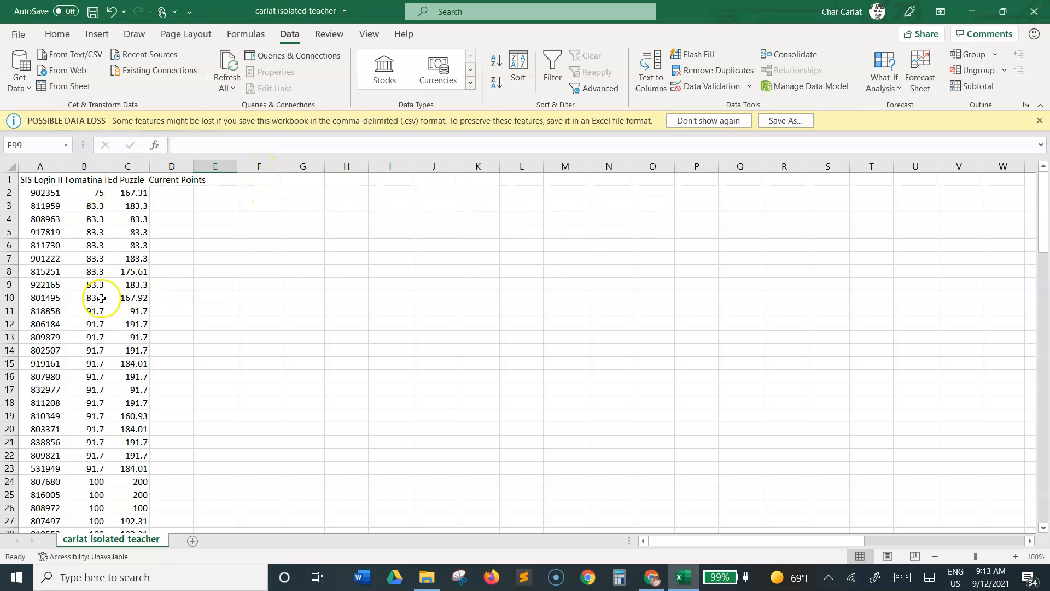
pyautogui.scroll(-1, 102, 298)
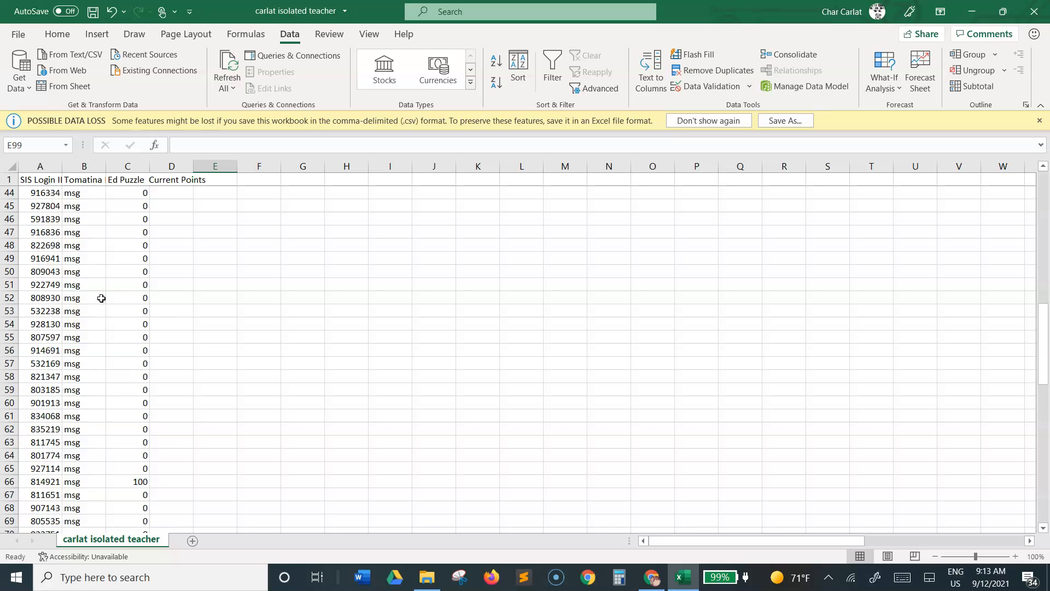
pyautogui.scroll(14, 101, 298)
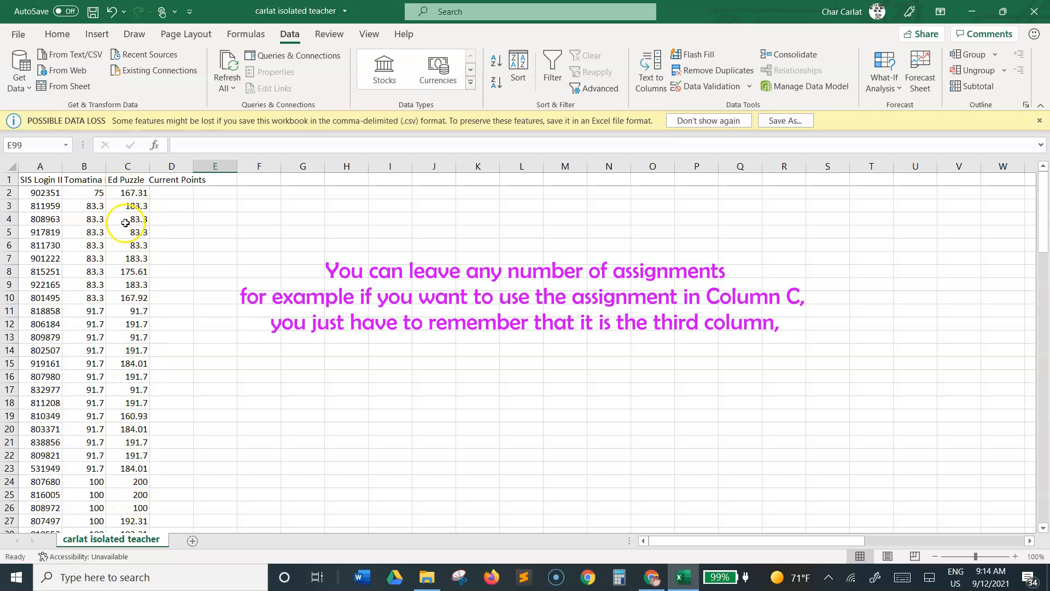
# Step: Save the cleaned grades CSV, then close the workbook and the File Explorer window
pyautogui.click(94, 12)
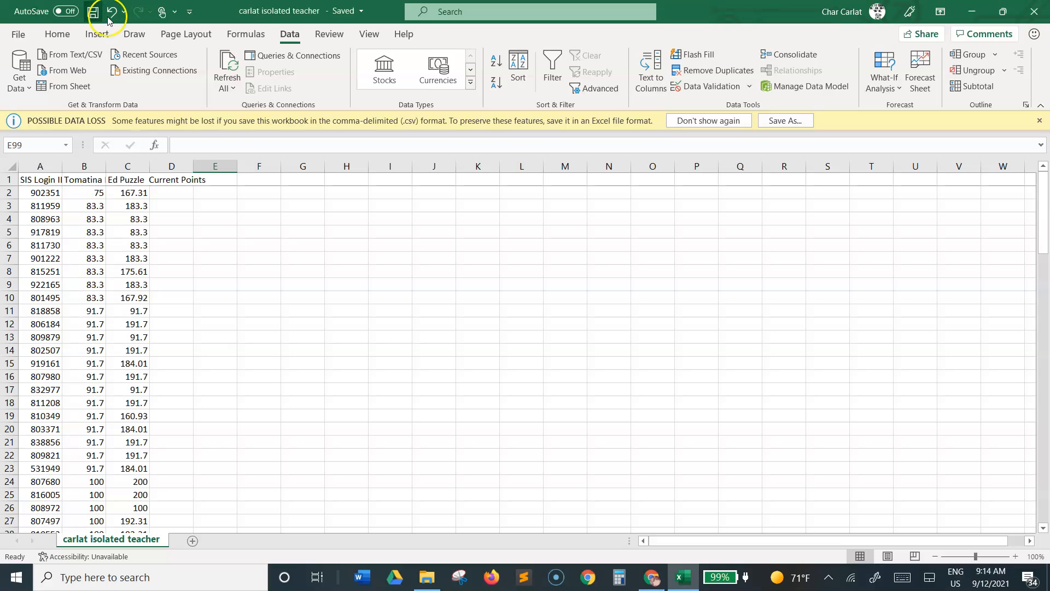
pyautogui.click(1036, 12)
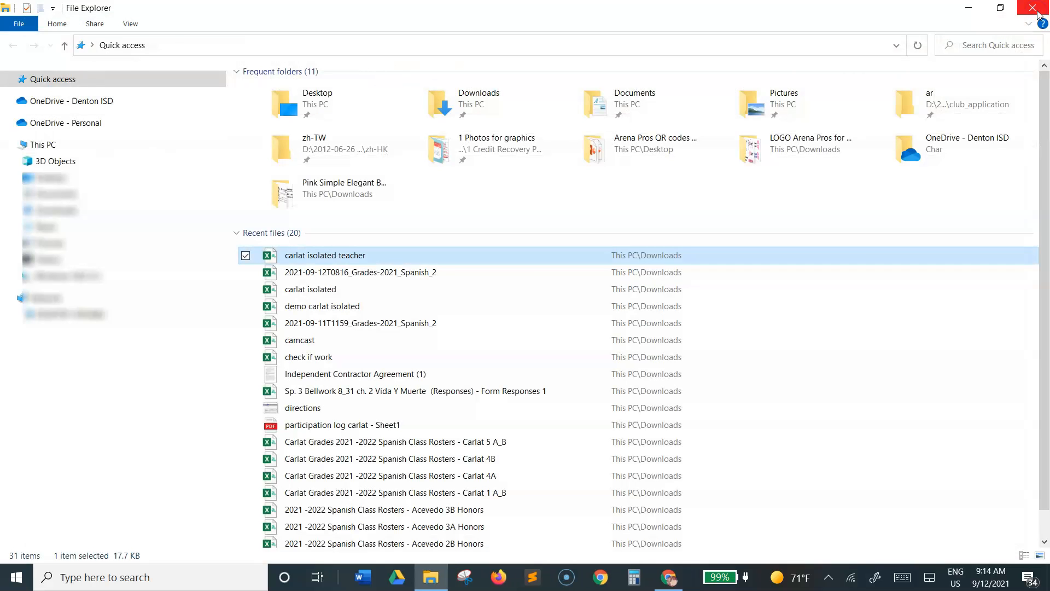
pyautogui.click(1037, 10)
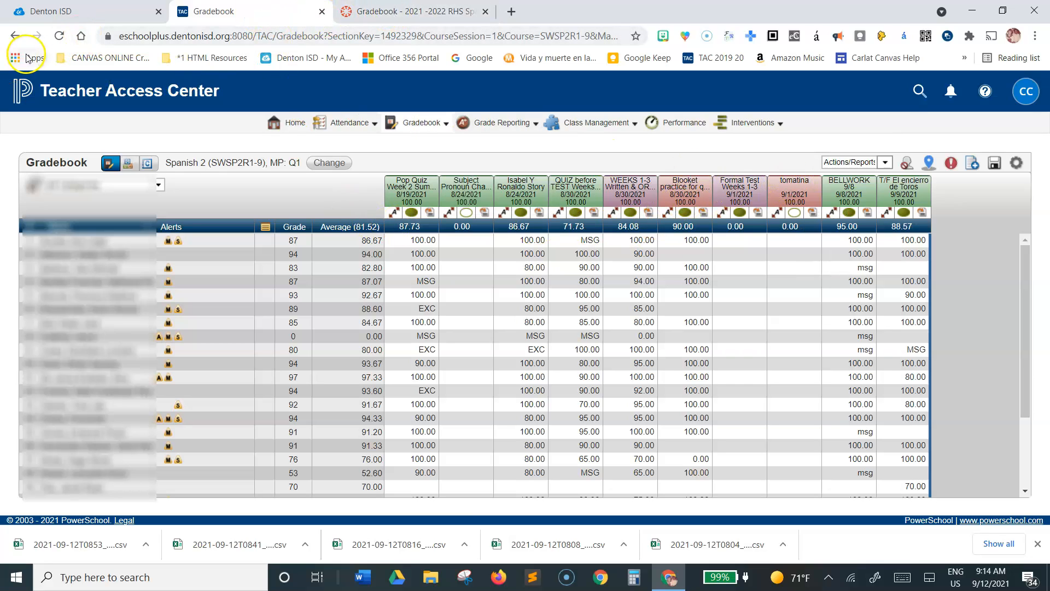
# Step: Reload the Teacher Access Center gradebook and choose the saved isolated teacher CSV from Downloads as the tomatina assignment's score import file
pyautogui.click(59, 36)
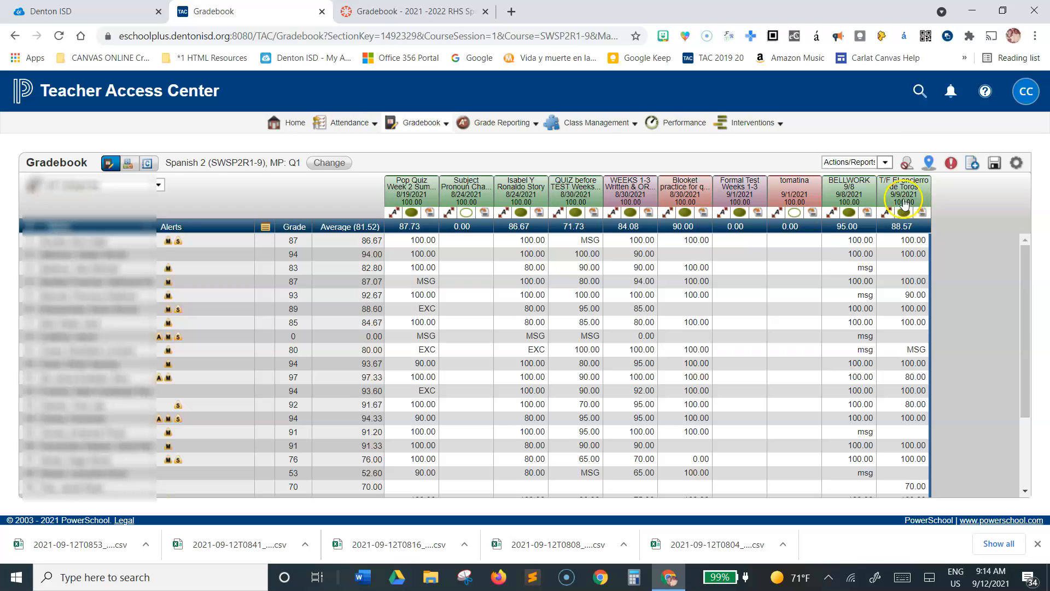
pyautogui.moveTo(793, 185)
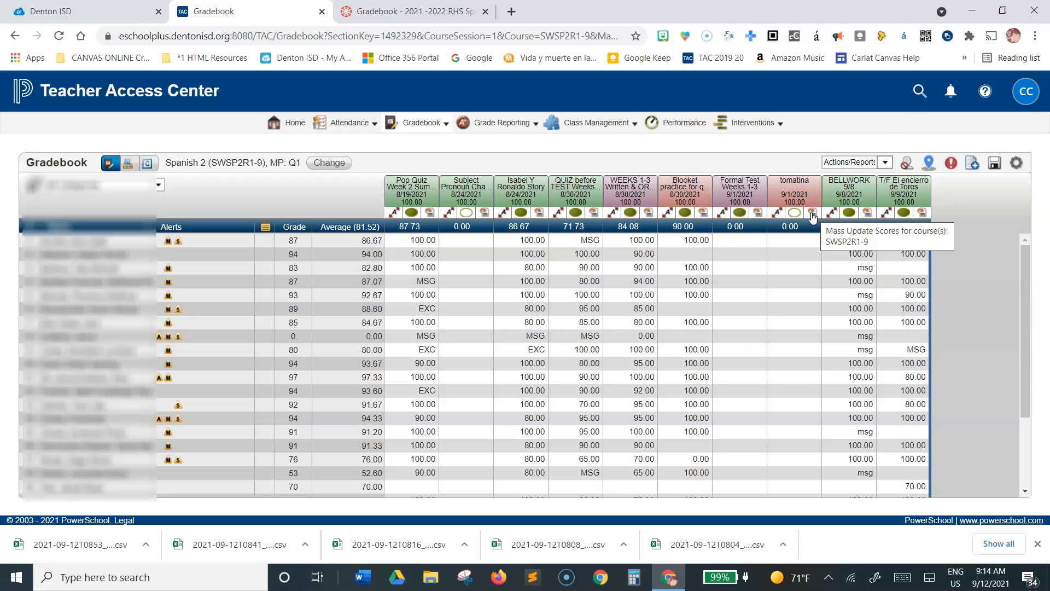
pyautogui.click(812, 214)
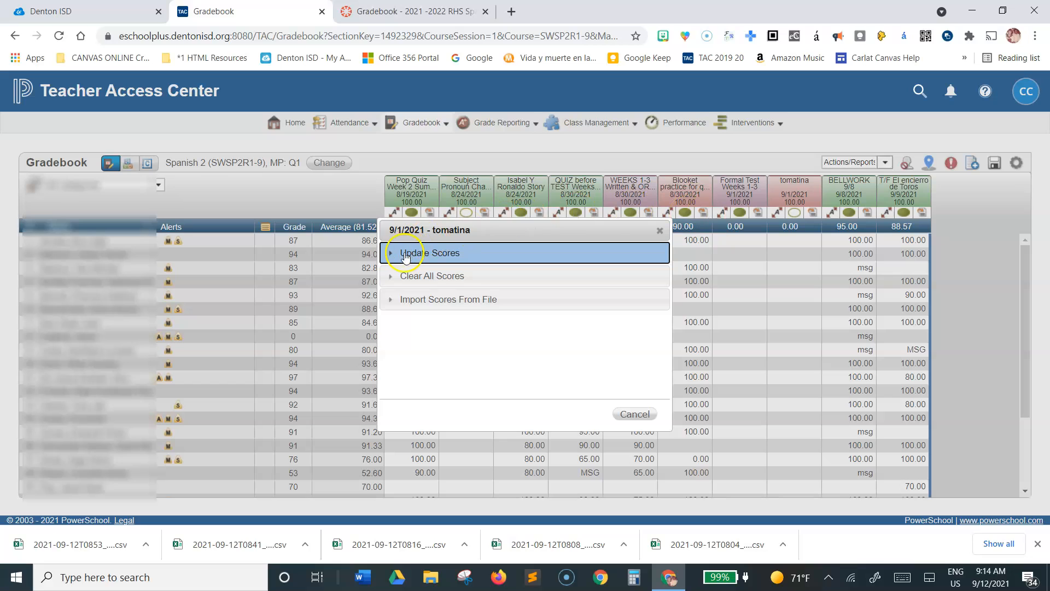
pyautogui.click(392, 305)
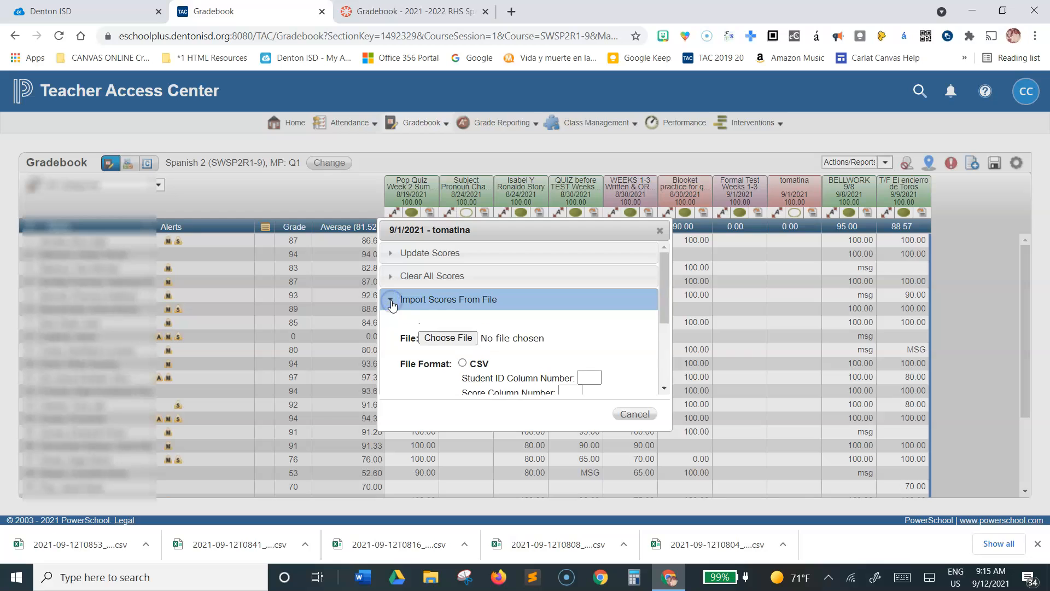
pyautogui.moveTo(668, 428); pyautogui.dragTo(841, 504)
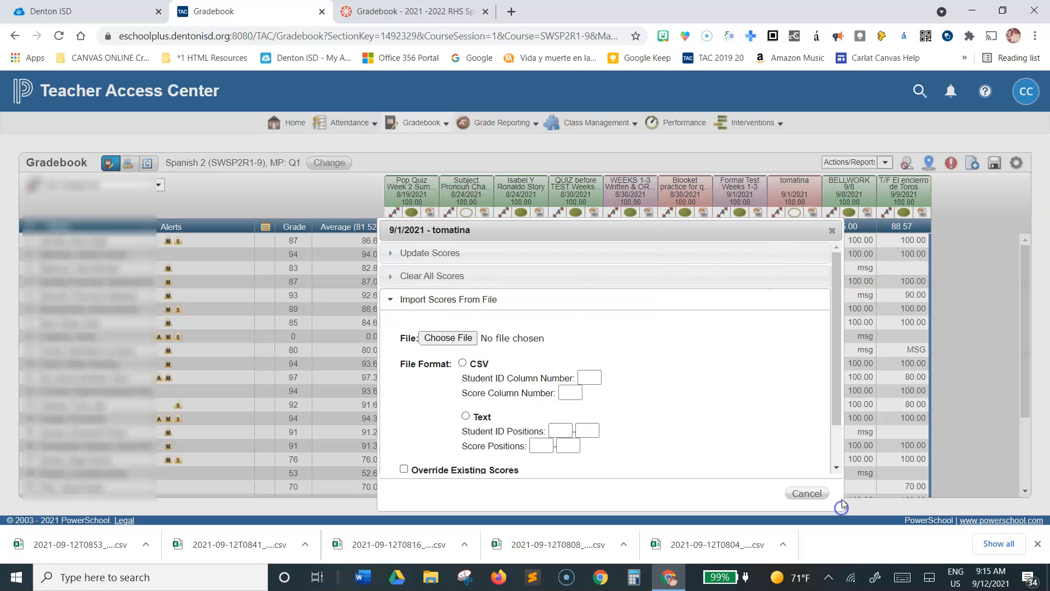
pyautogui.click(442, 340)
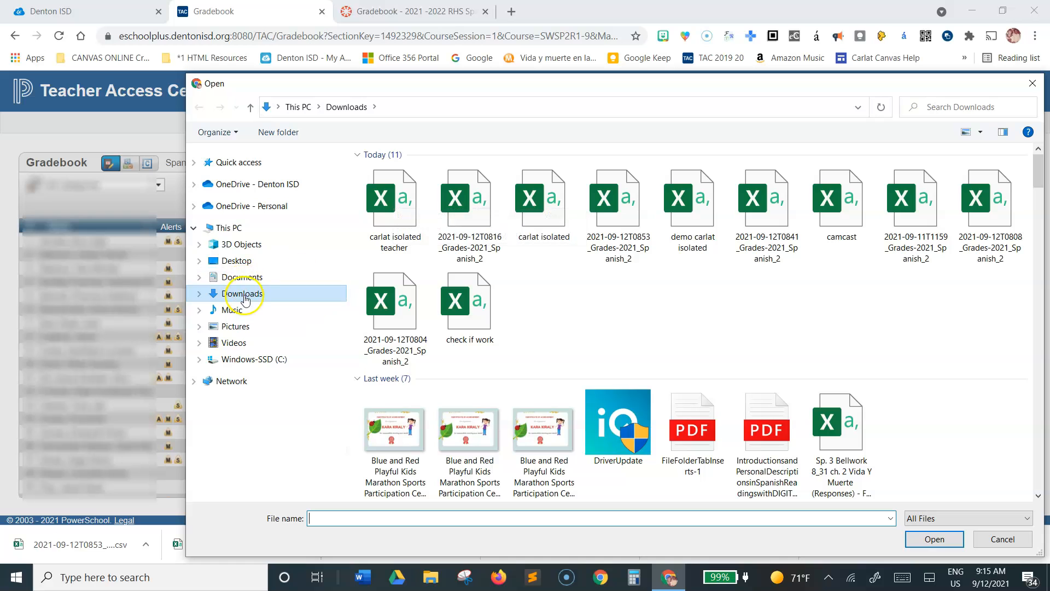
pyautogui.doubleClick(391, 198)
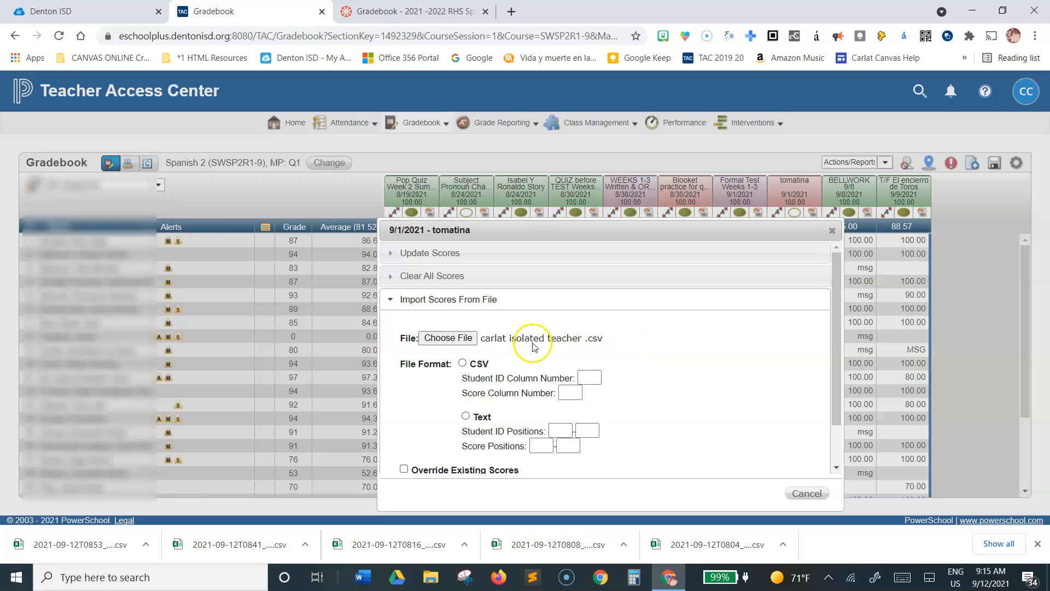
# Step: Set the import file format to CSV with student ID column number 1 and score column number 2
pyautogui.scroll(-1, 492, 363)
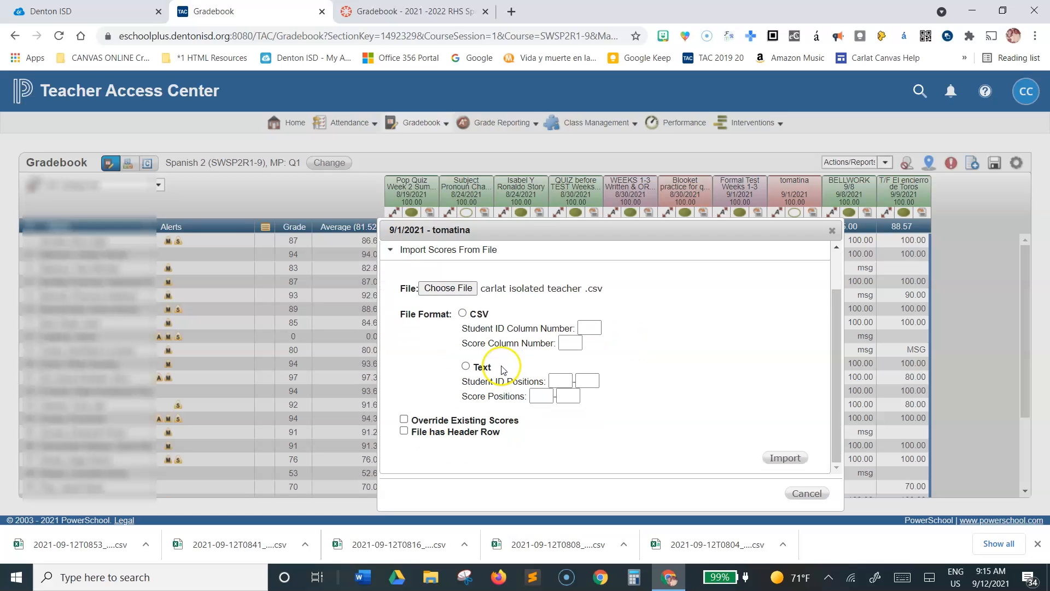
pyautogui.click(463, 315)
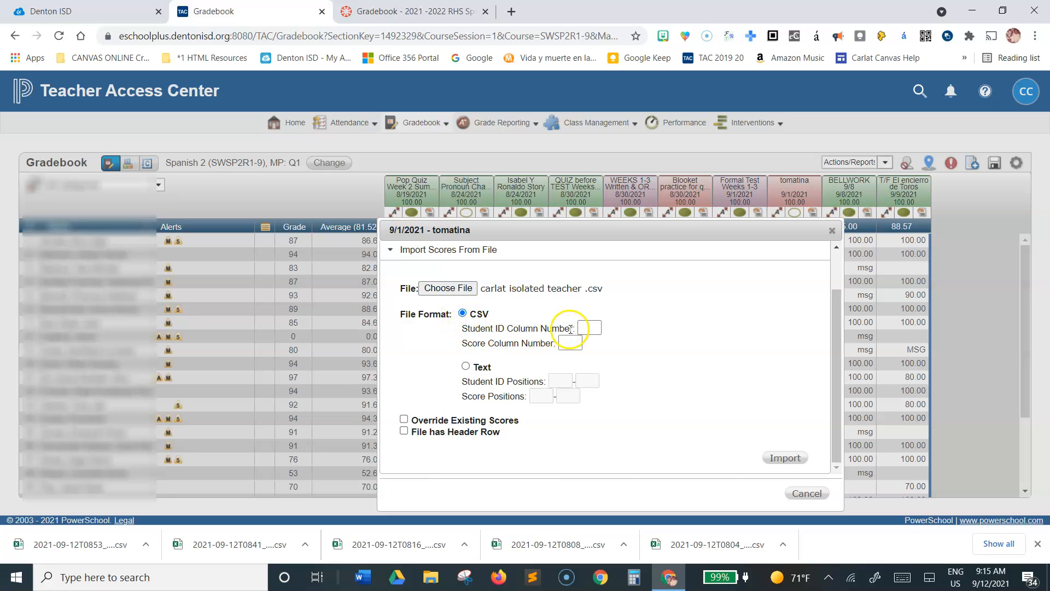
pyautogui.click(589, 328)
pyautogui.click(601, 356)
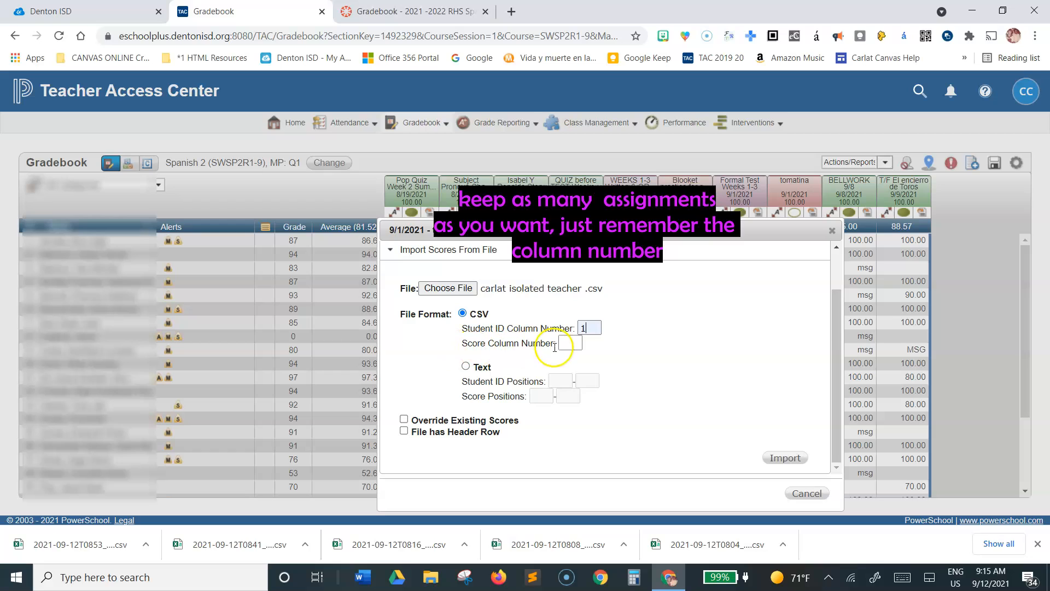
pyautogui.click(573, 344)
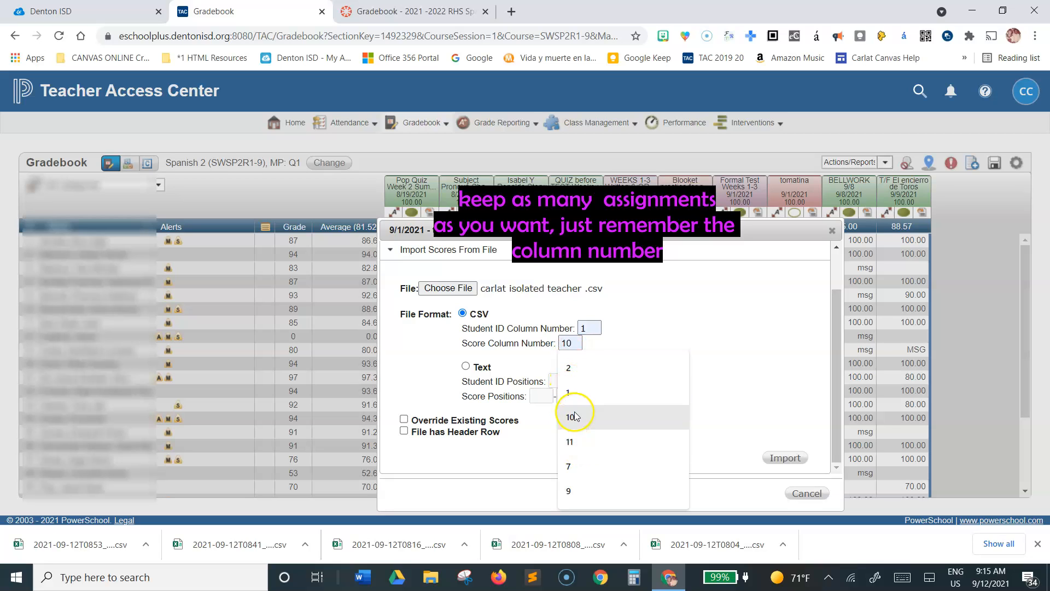
pyautogui.click(575, 368)
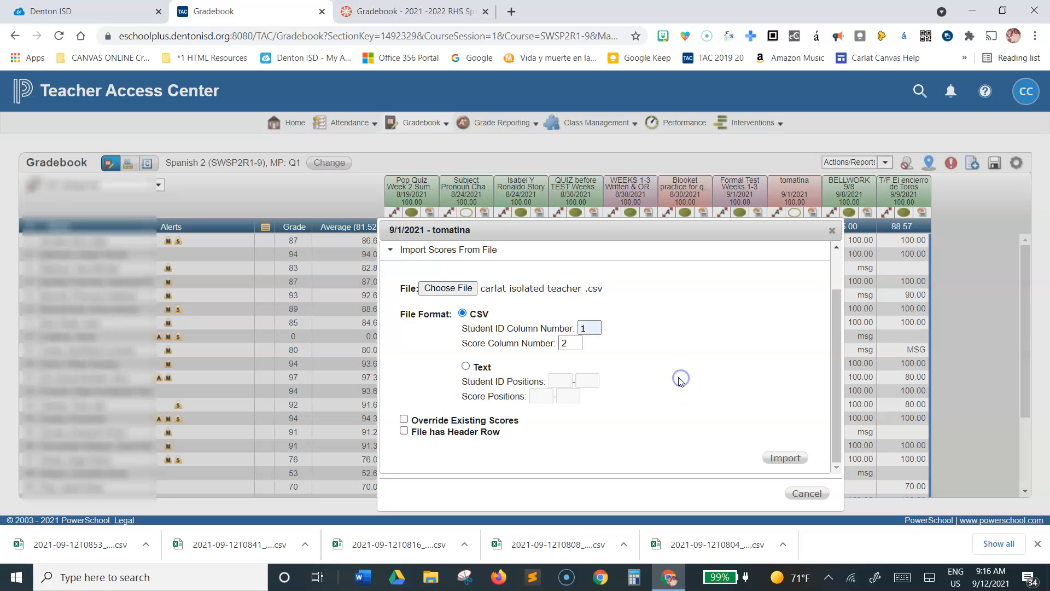
# Step: Mark the file as having a header row, import the scores, and review the tomatina column
pyautogui.rightClick(405, 435)
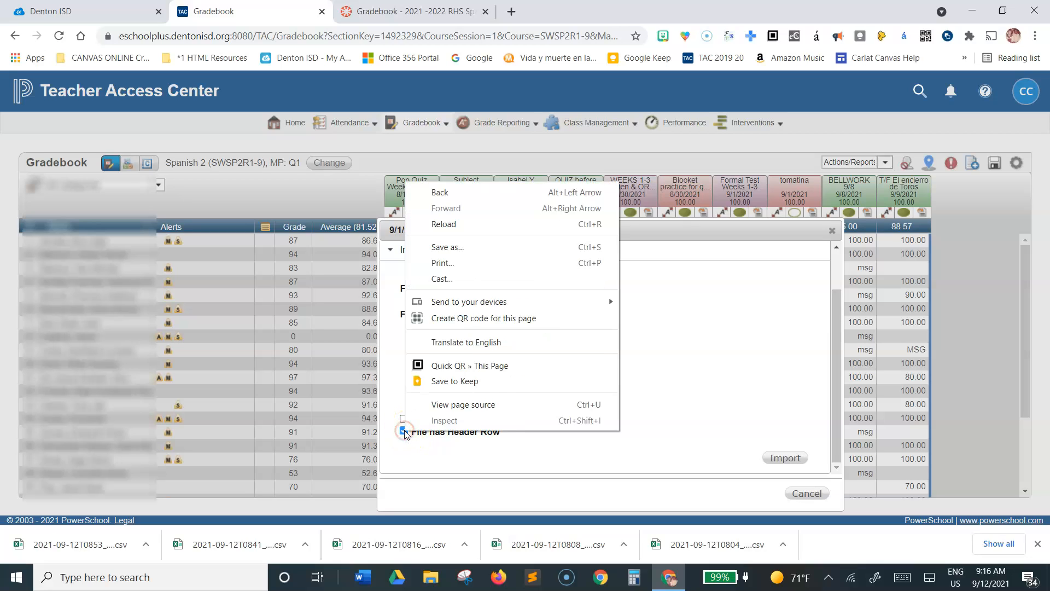
pyautogui.click(405, 434)
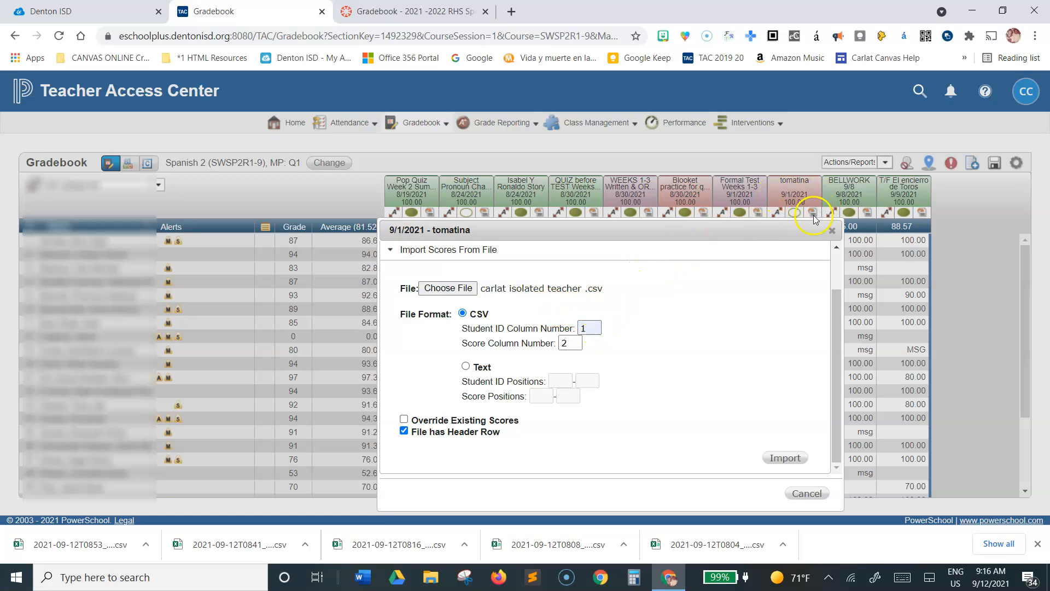
pyautogui.click(785, 457)
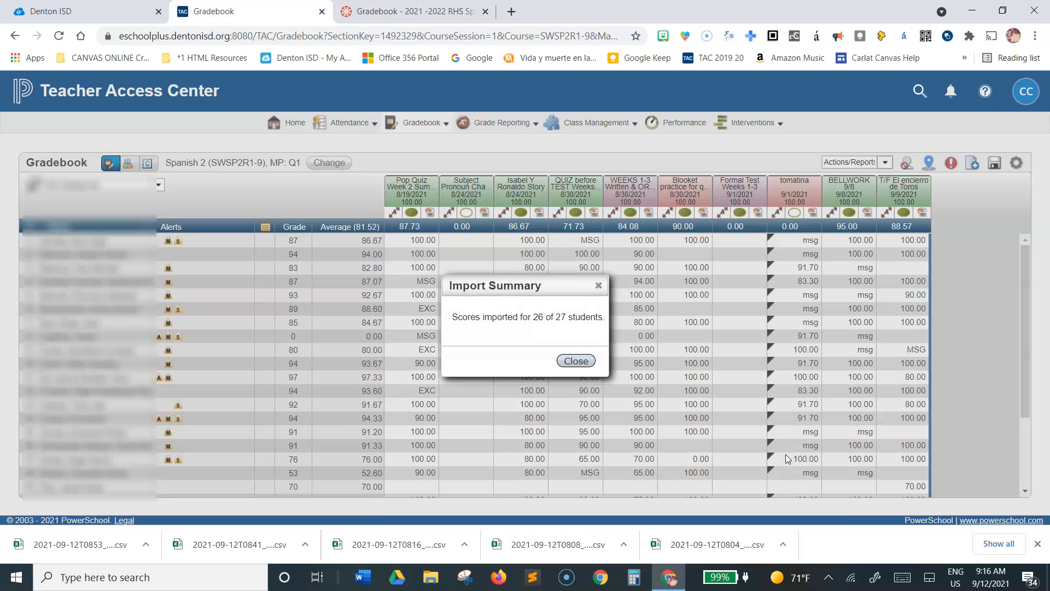
pyautogui.click(578, 361)
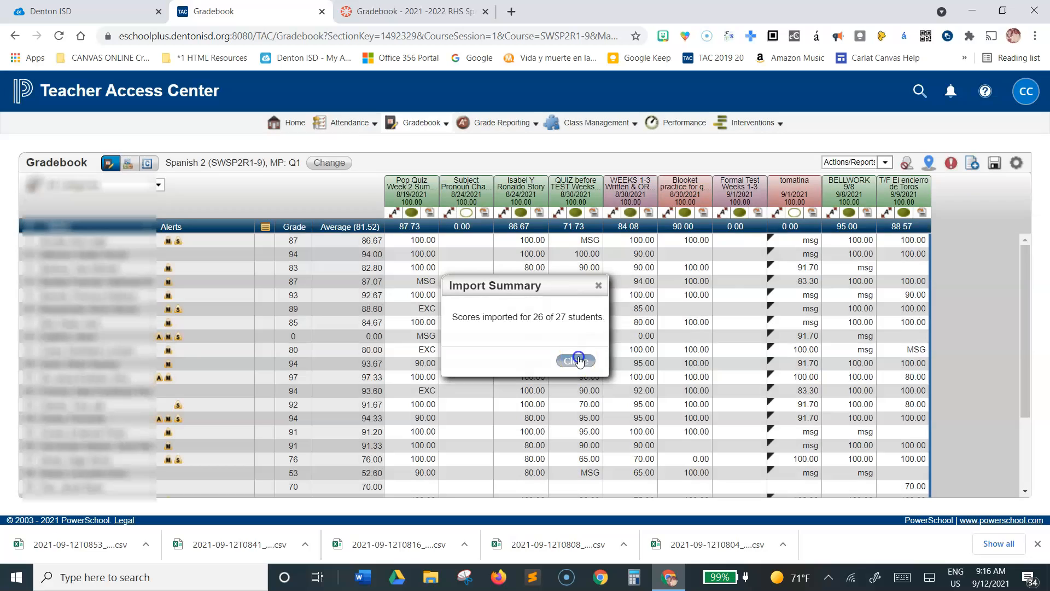
pyautogui.scroll(-2, 796, 253)
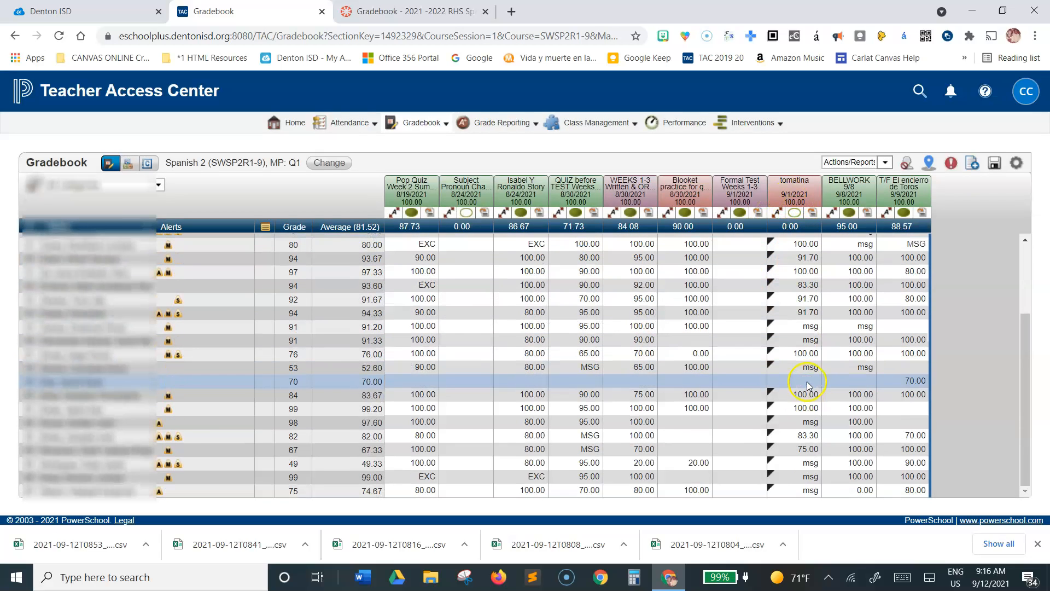
pyautogui.scroll(2, 811, 331)
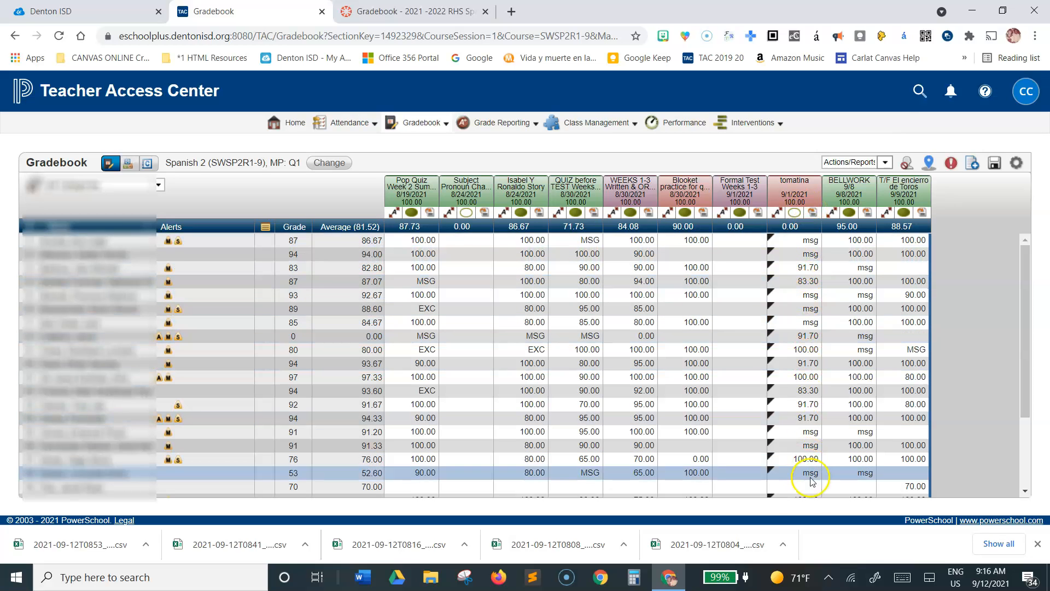
pyautogui.scroll(-2, 808, 493)
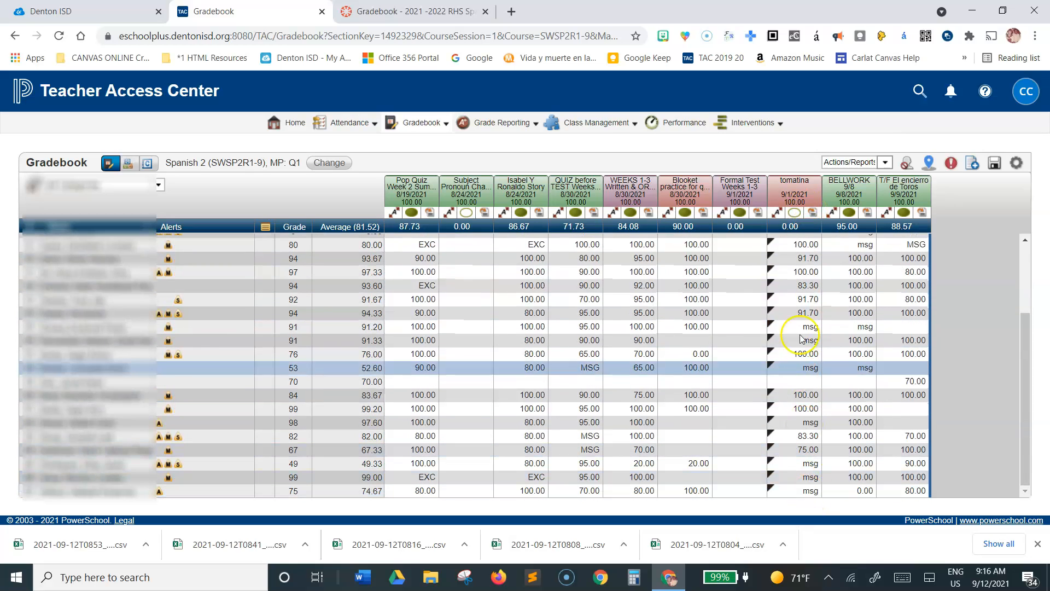
pyautogui.scroll(2, 809, 298)
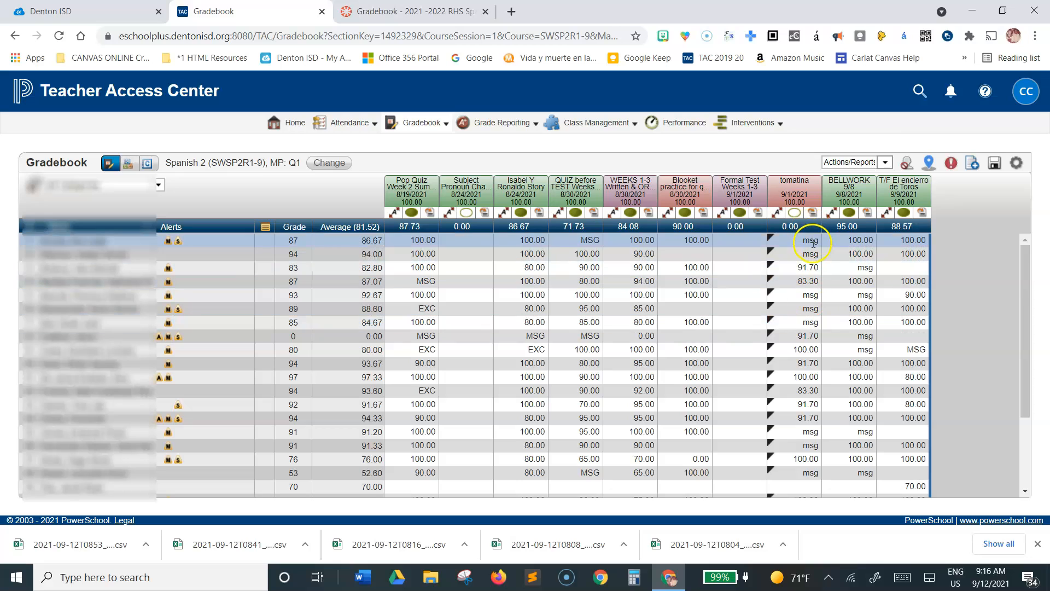
pyautogui.rightClick(994, 164)
pyautogui.click(972, 361)
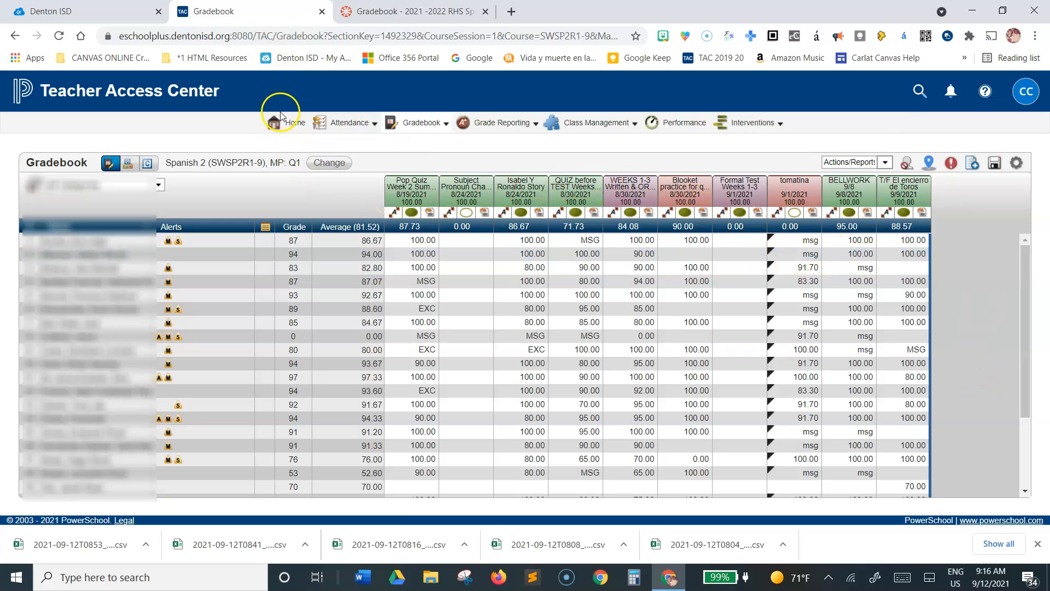
# Step: Switch classes without saving the gradebook changes, choosing the period 5 Spanish 2 (SWSP2R1-9) class from the class list
pyautogui.click(331, 169)
pyautogui.click(327, 166)
pyautogui.rightClick(326, 164)
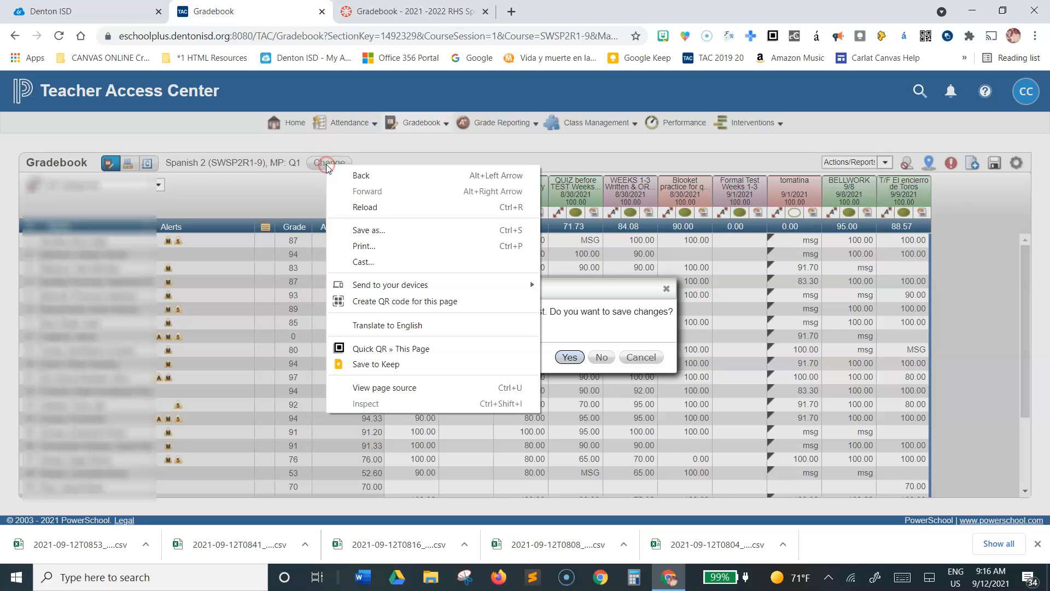
pyautogui.click(309, 201)
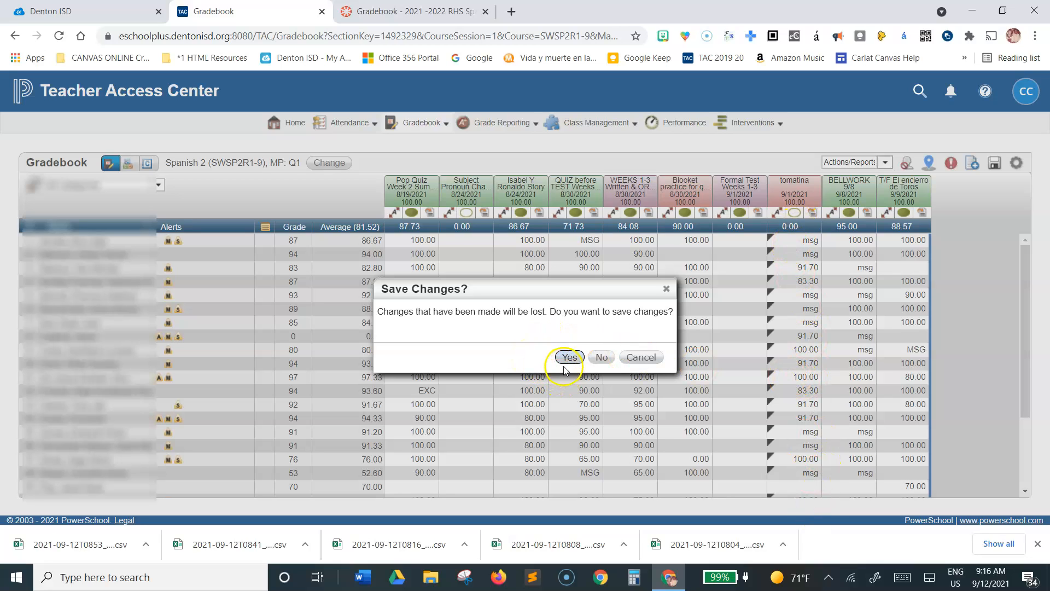
pyautogui.click(602, 357)
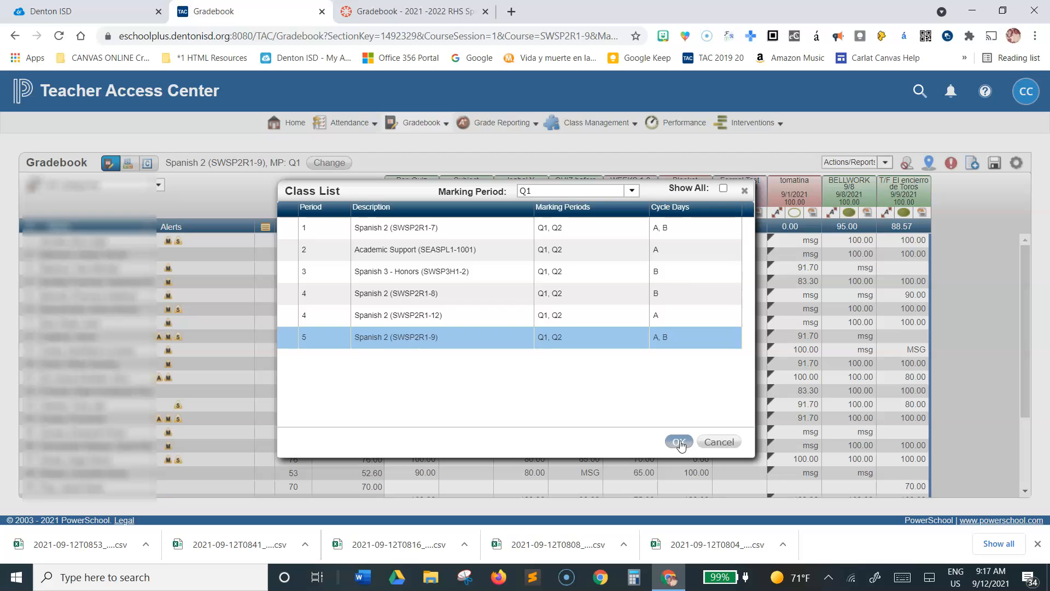
pyautogui.click(680, 442)
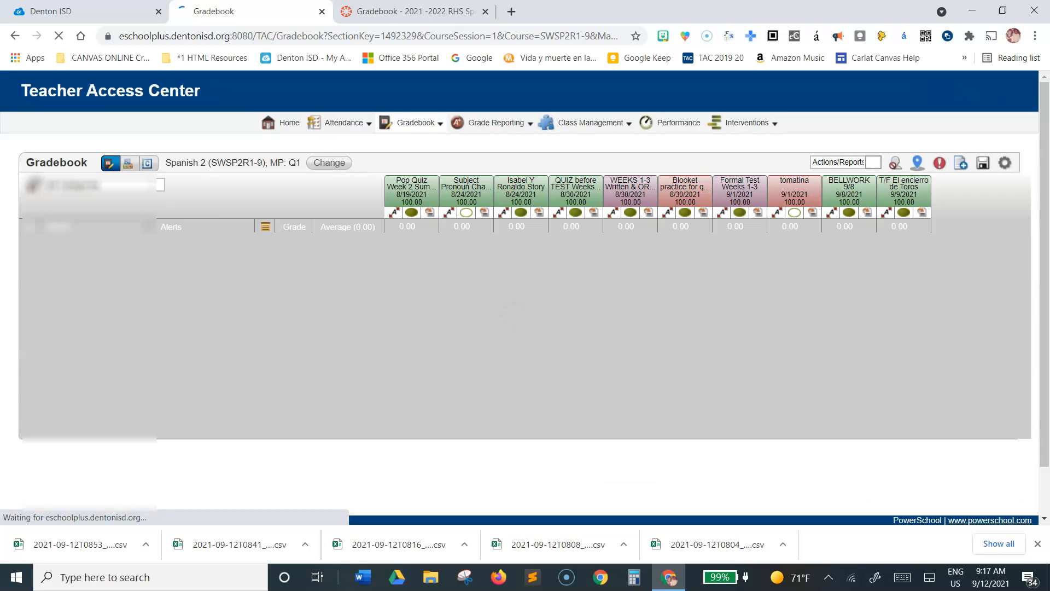